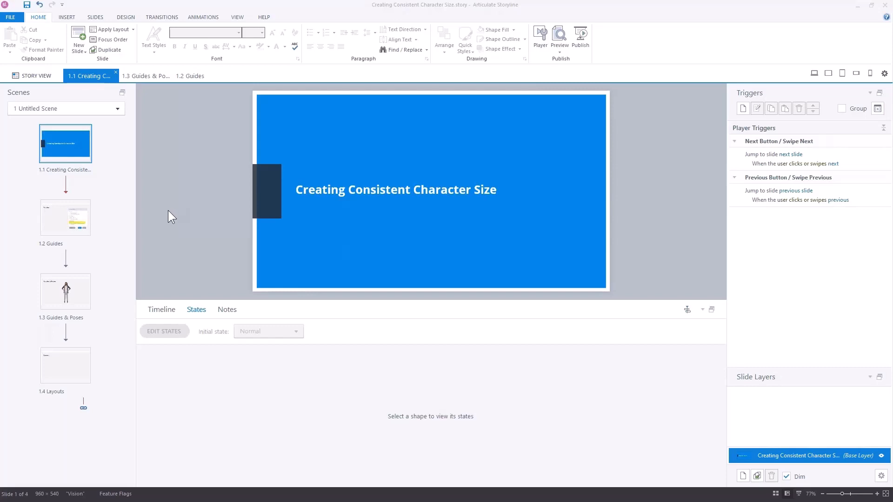
Go to slide 1.2 Guides and review its Grid and Guides settings for displaying drawing guides and smart guides.
{"action": "left_click", "coordinate": [60, 227]}
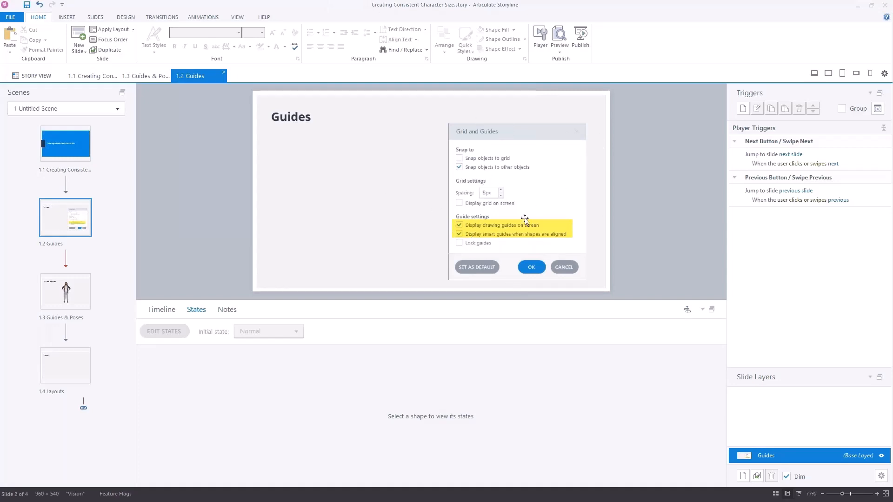
{"action": "right_click", "coordinate": [302, 167]}
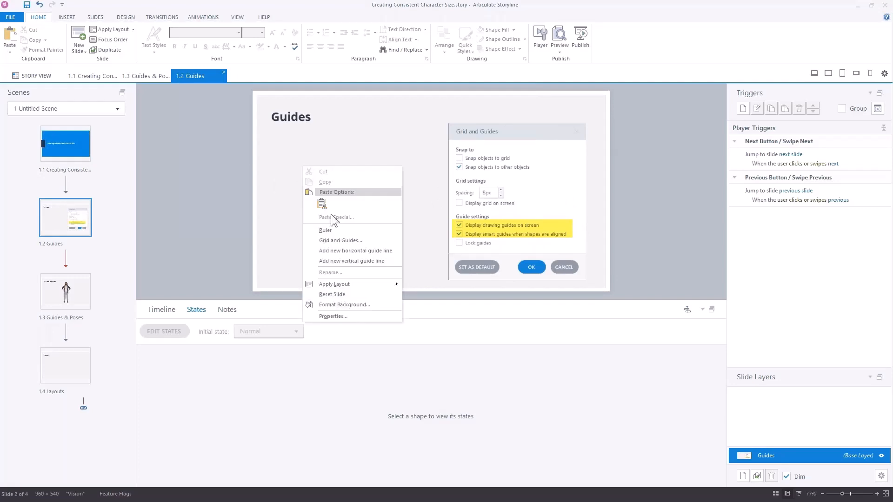
{"action": "left_click", "coordinate": [340, 243]}
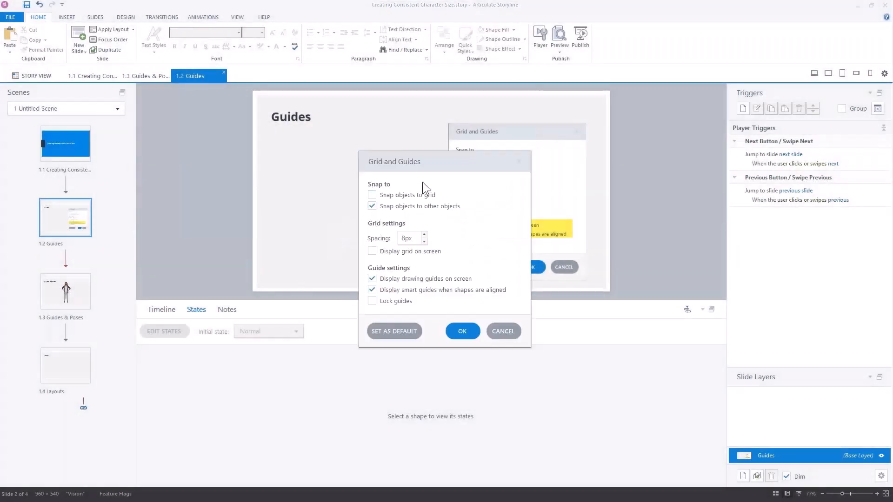
{"action": "left_click_drag", "start_coordinate": [433, 153], "coordinate": [376, 82]}
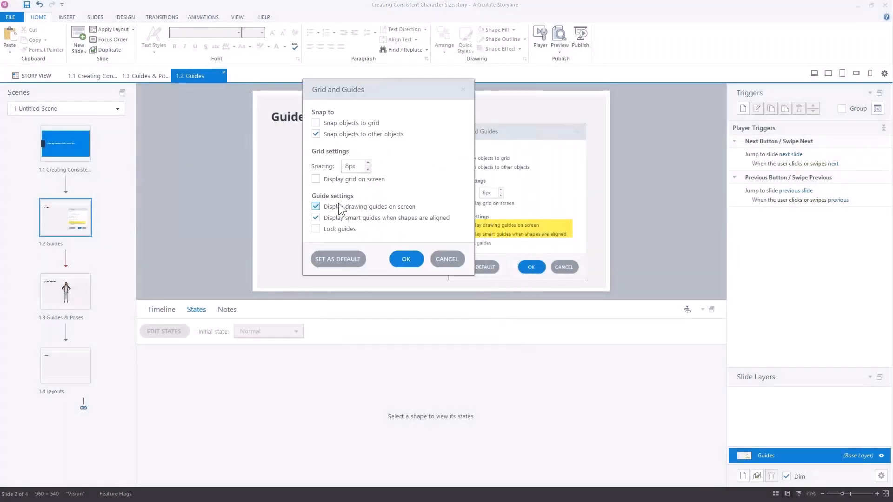
{"action": "left_click", "coordinate": [316, 207]}
{"action": "left_click", "coordinate": [404, 259]}
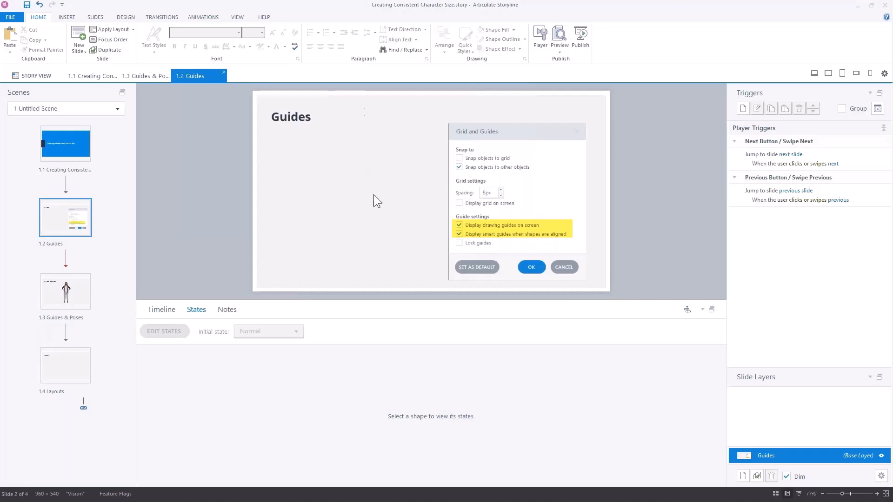
{"action": "right_click", "coordinate": [305, 160]}
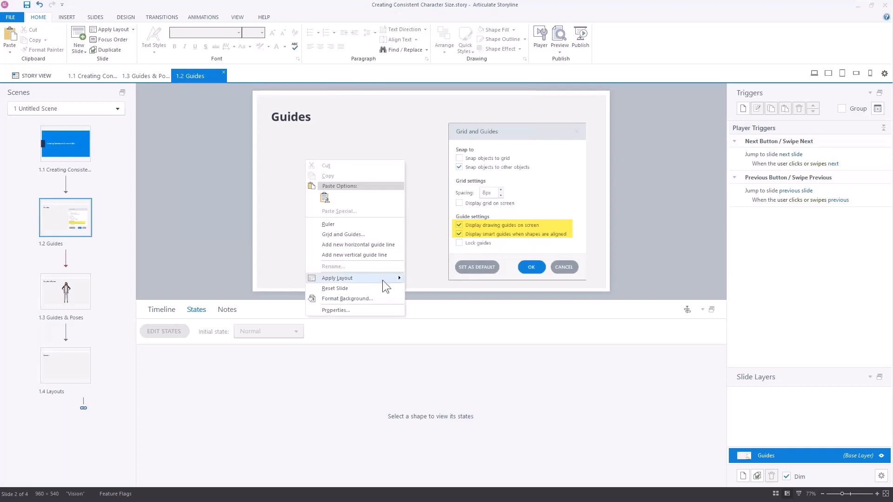
{"action": "left_click", "coordinate": [345, 233]}
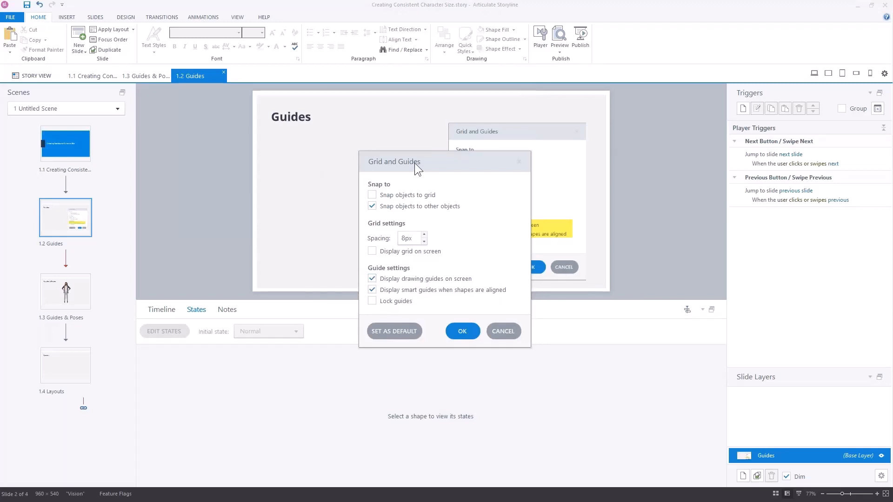
{"action": "left_click", "coordinate": [463, 331]}
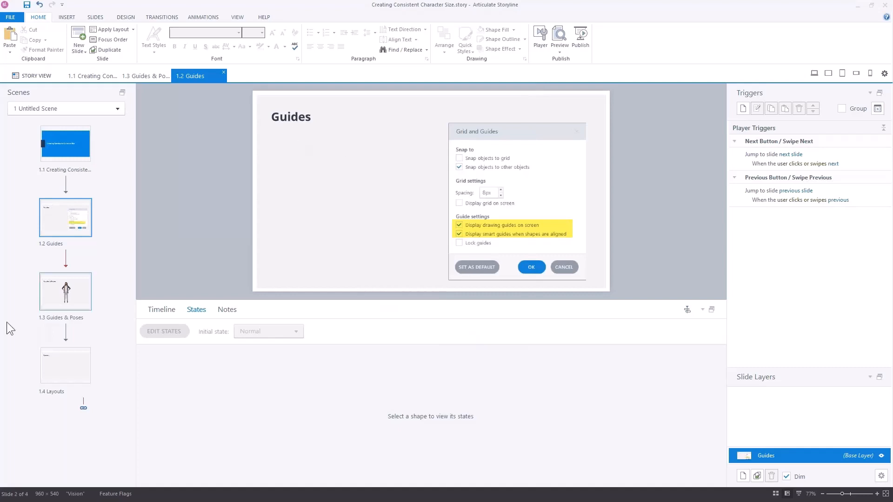
Go to slide 1.3 Guides & Poses and inspect the pose states of the standing character in state editing.
{"action": "left_click", "coordinate": [62, 296]}
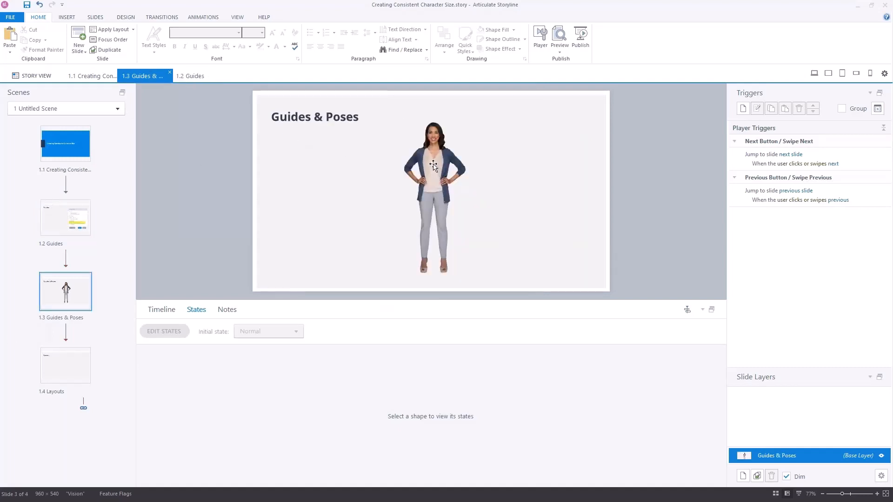
{"action": "left_click", "coordinate": [436, 166]}
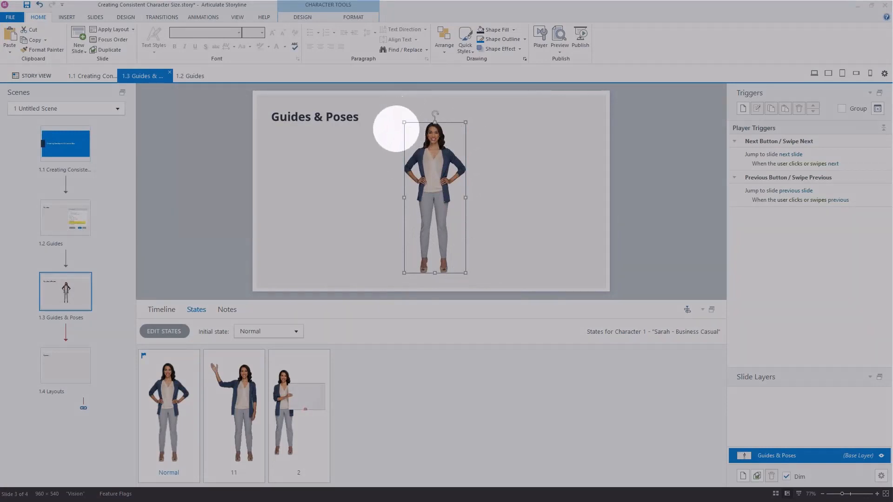
{"action": "left_click", "coordinate": [161, 331]}
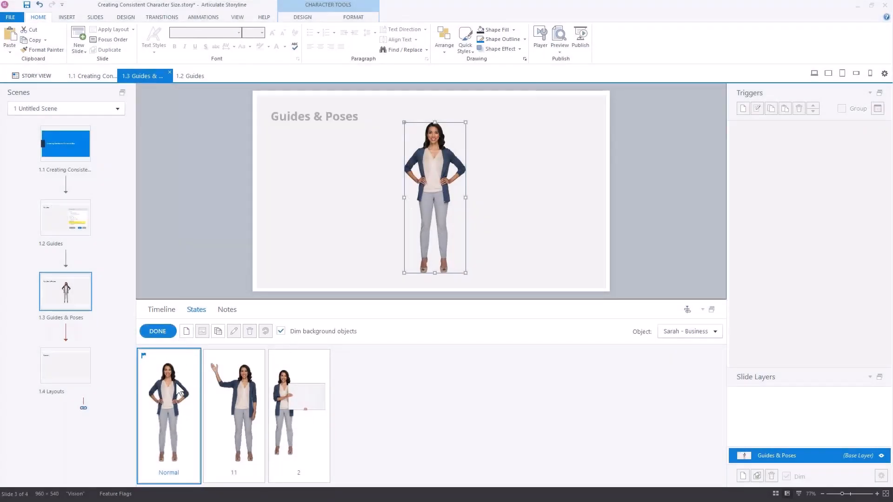
{"action": "left_click", "coordinate": [166, 331]}
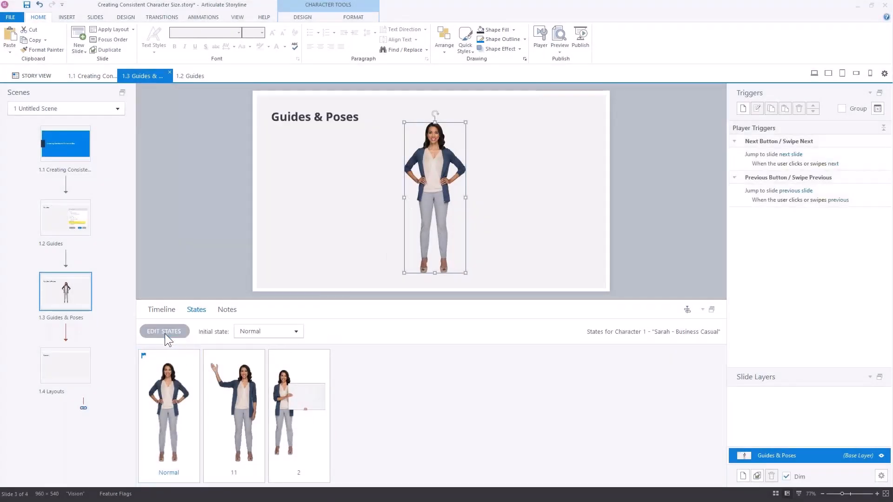
Try repositioning the character on the slide outside state editing, and undo the moves.
{"action": "left_click_drag", "start_coordinate": [436, 175], "coordinate": [466, 186]}
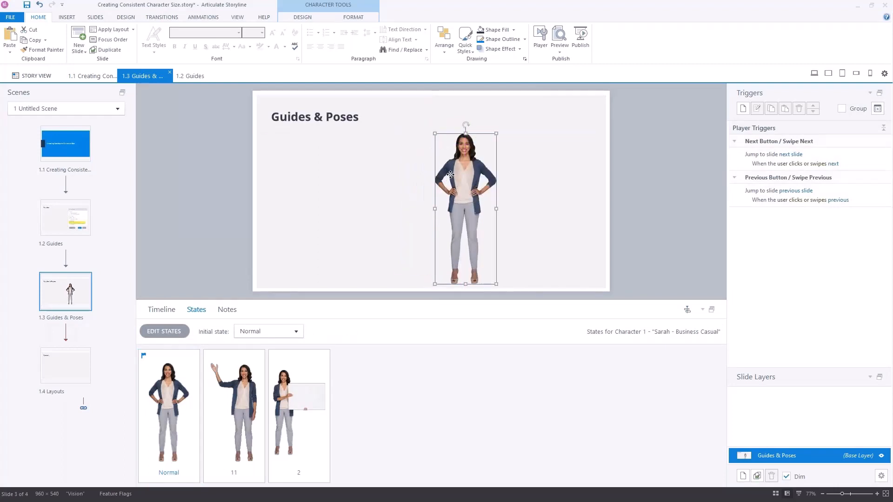
{"action": "key", "text": "ctrl+z"}
{"action": "left_click", "coordinate": [308, 356]}
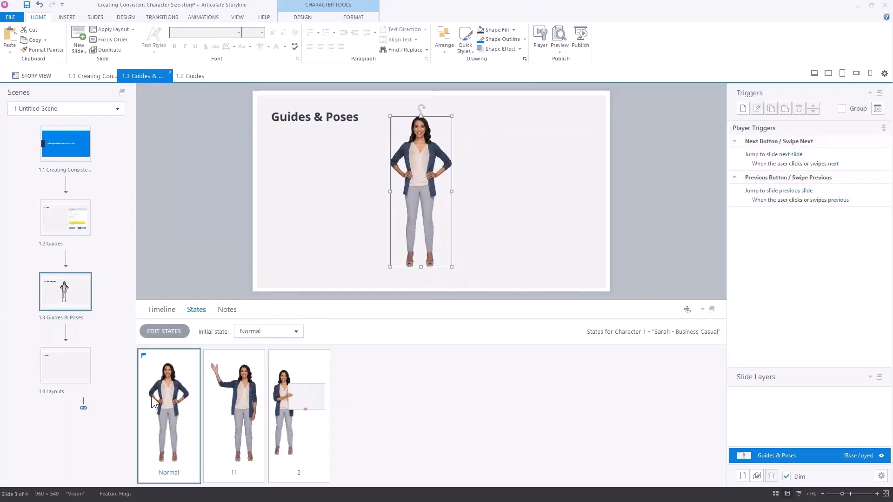
{"action": "left_click", "coordinate": [41, 5]}
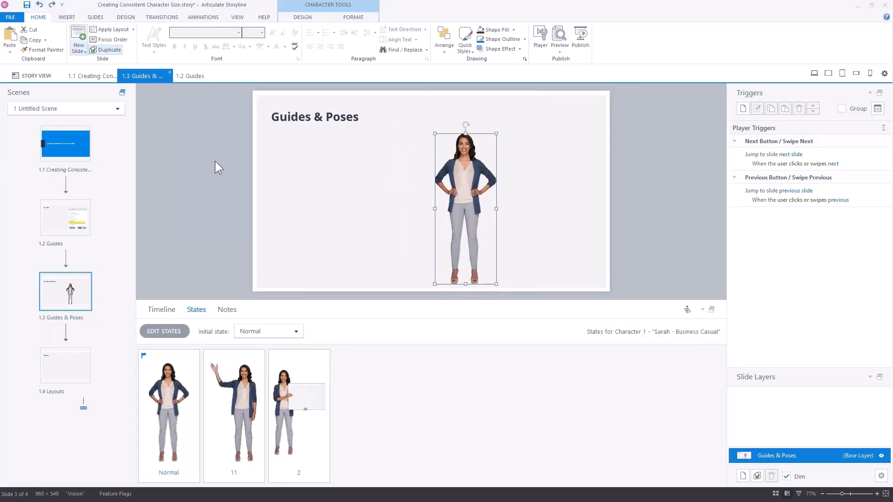
{"action": "left_click", "coordinate": [39, 5]}
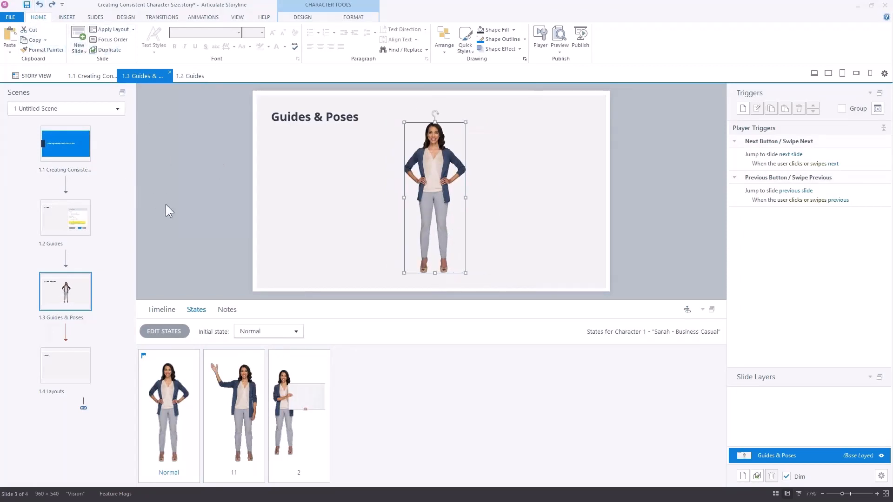
Try moving the character while editing its Normal state, and undo the move.
{"action": "double_click", "coordinate": [163, 385]}
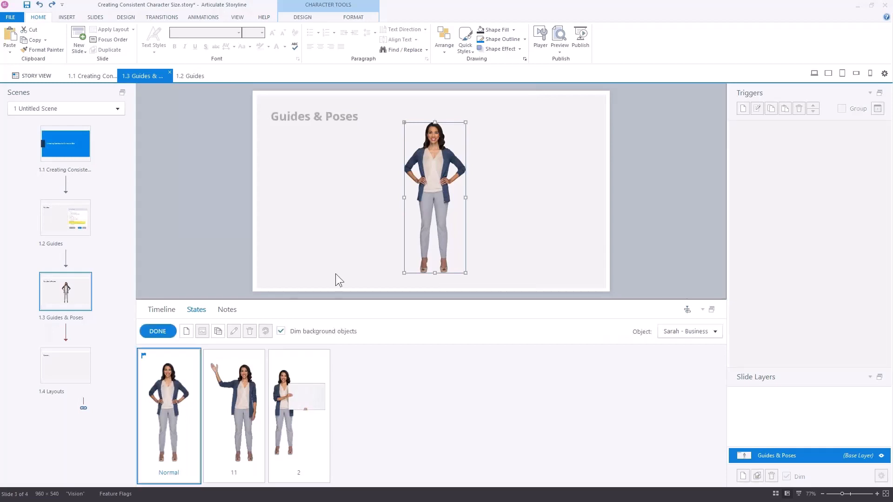
{"action": "left_click_drag", "start_coordinate": [421, 165], "coordinate": [441, 176]}
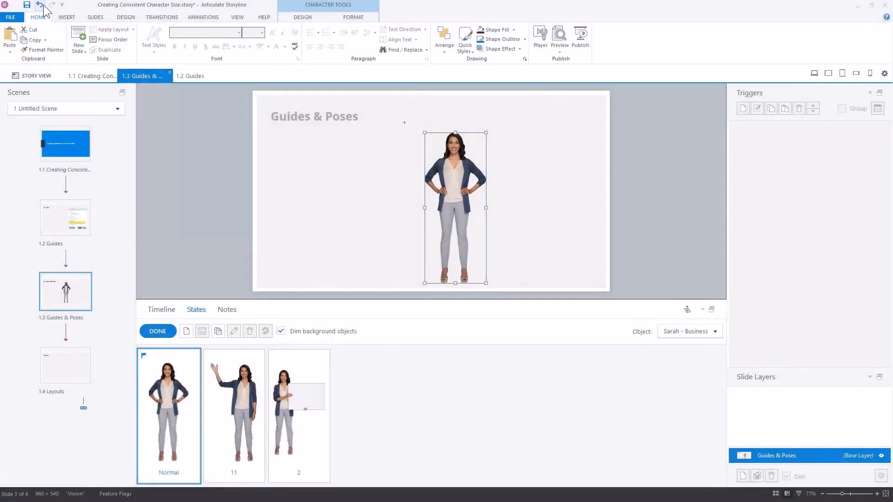
{"action": "left_click", "coordinate": [40, 5]}
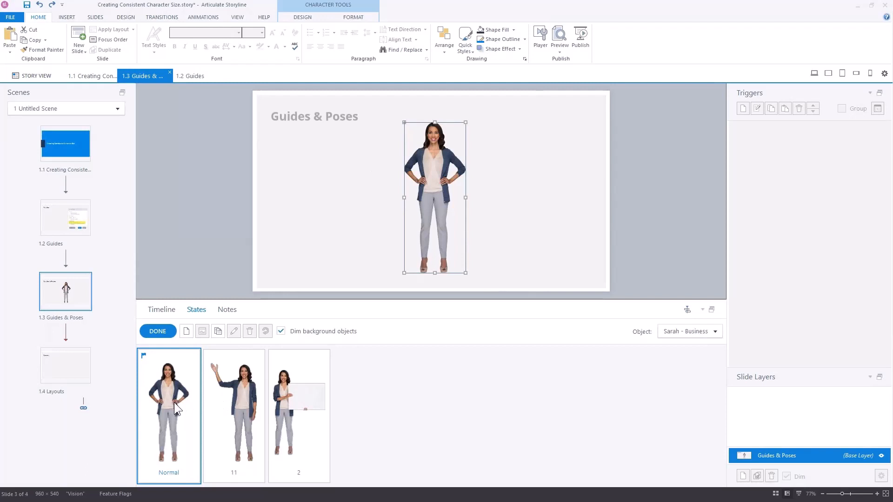
Compare the character's size and position in states 11, 2 and Normal.
{"action": "left_click", "coordinate": [232, 394]}
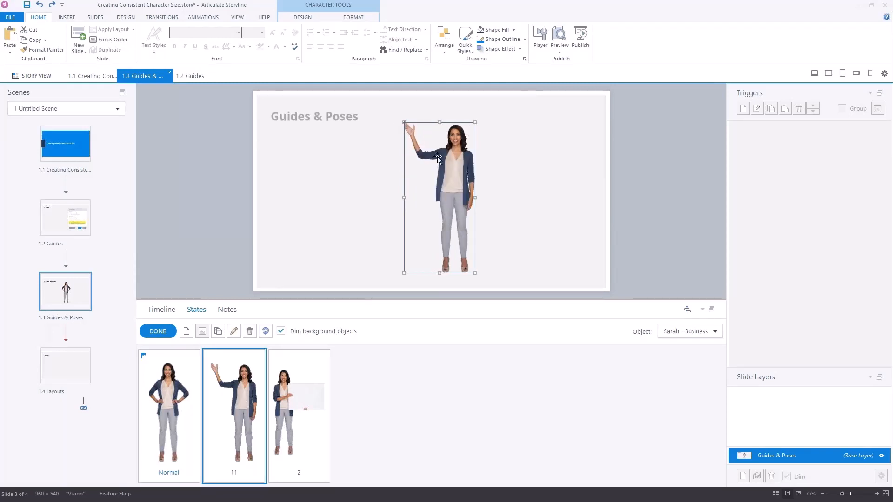
{"action": "left_click", "coordinate": [300, 396]}
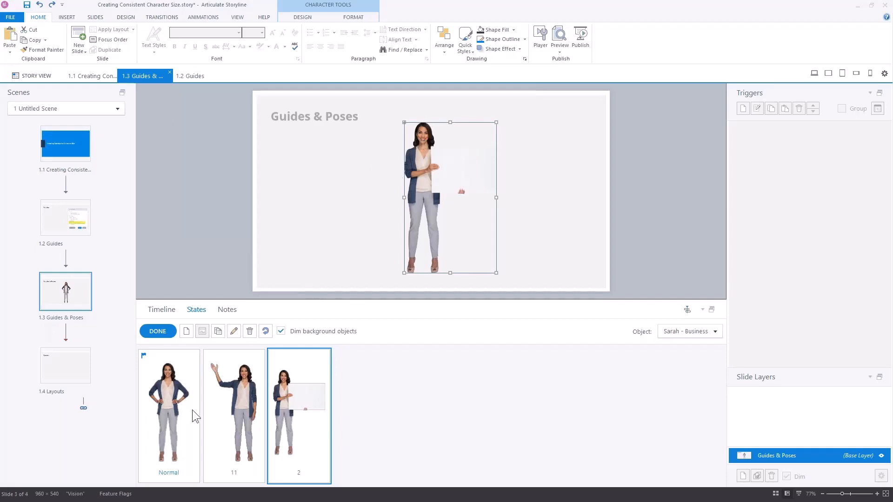
{"action": "left_click", "coordinate": [172, 385]}
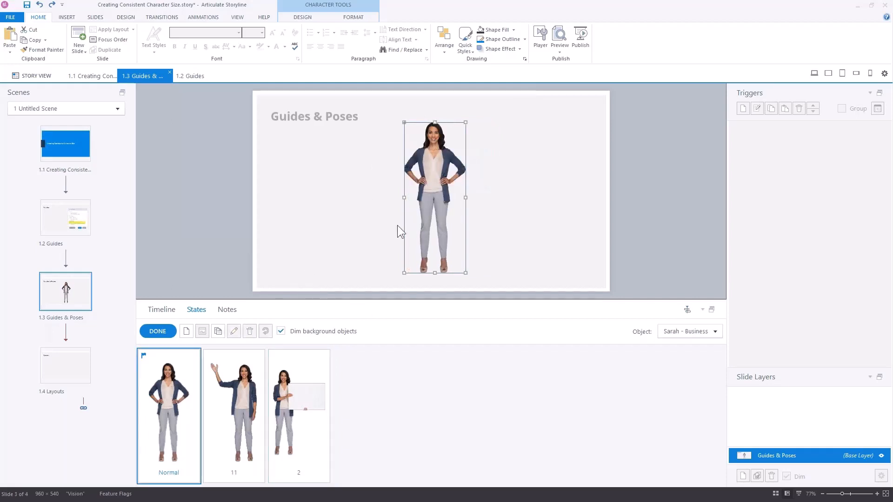
Add a horizontal guide line while editing the character's Normal state, and finish editing the states.
{"action": "right_click", "coordinate": [489, 127]}
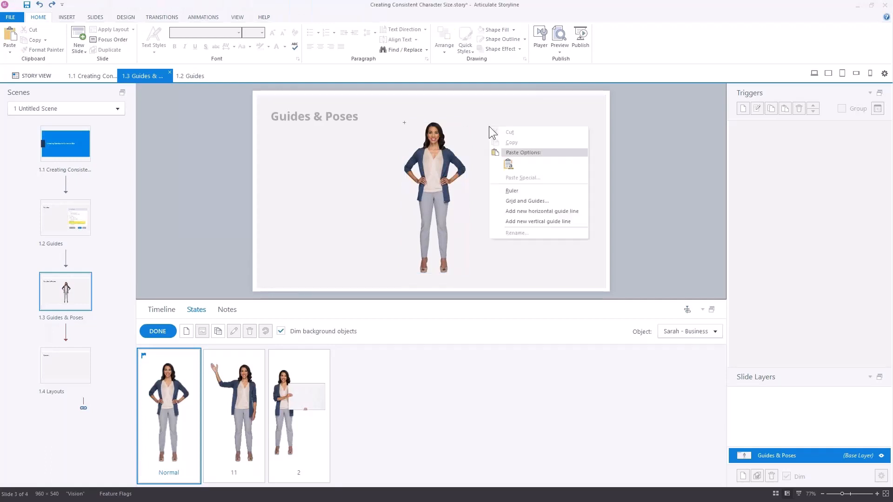
{"action": "left_click", "coordinate": [532, 211]}
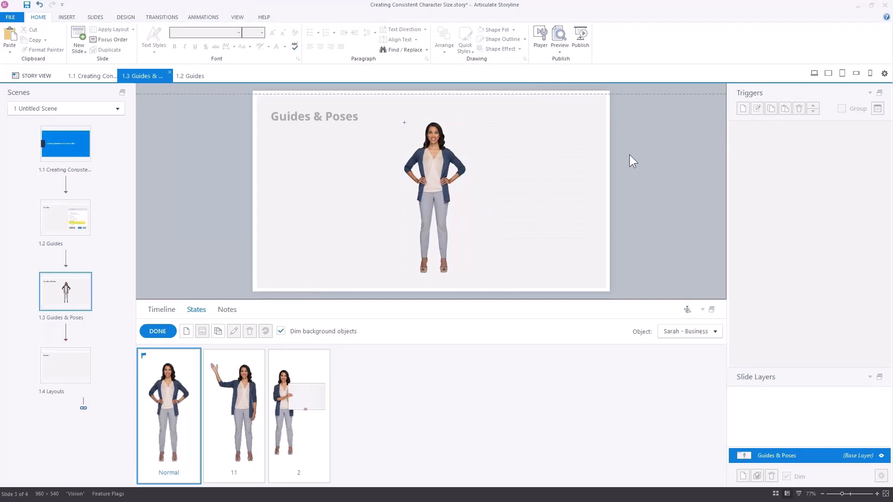
{"action": "left_click", "coordinate": [158, 331]}
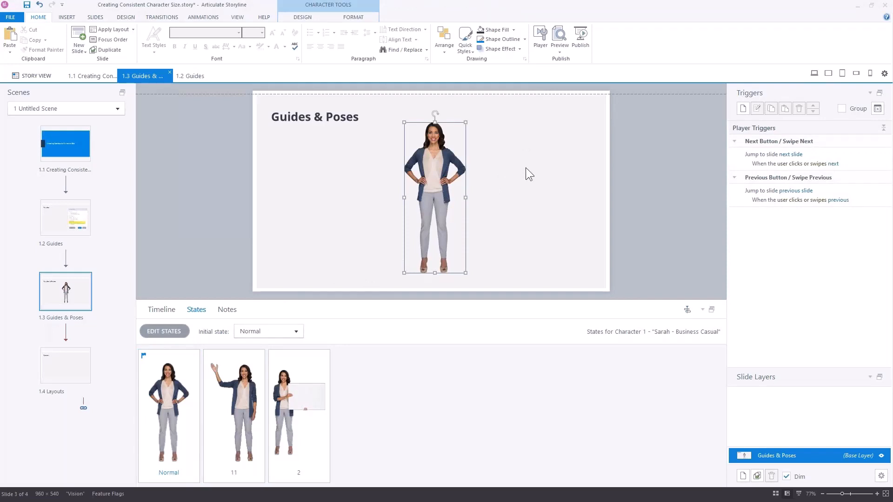
Add another horizontal guide line to the slide and position it at 115, across the character's eyes.
{"action": "right_click", "coordinate": [518, 140]}
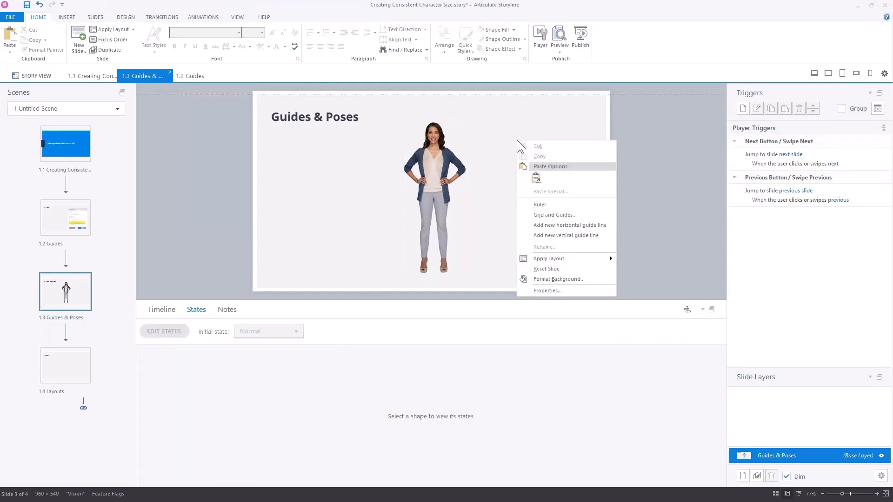
{"action": "left_click", "coordinate": [559, 224]}
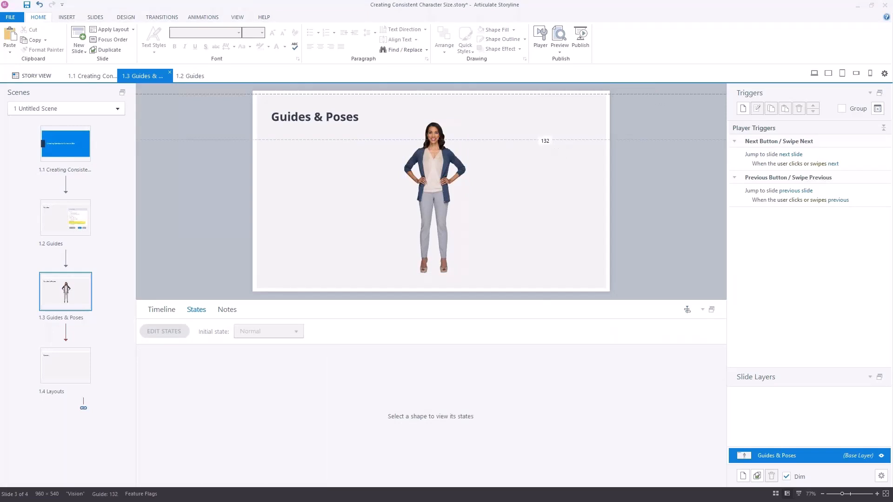
{"action": "left_click_drag", "start_coordinate": [553, 140], "coordinate": [554, 135]}
{"action": "left_click", "coordinate": [544, 134]}
{"action": "scroll", "coordinate": [485, 168], "scroll_direction": "up", "scroll_amount": 4}
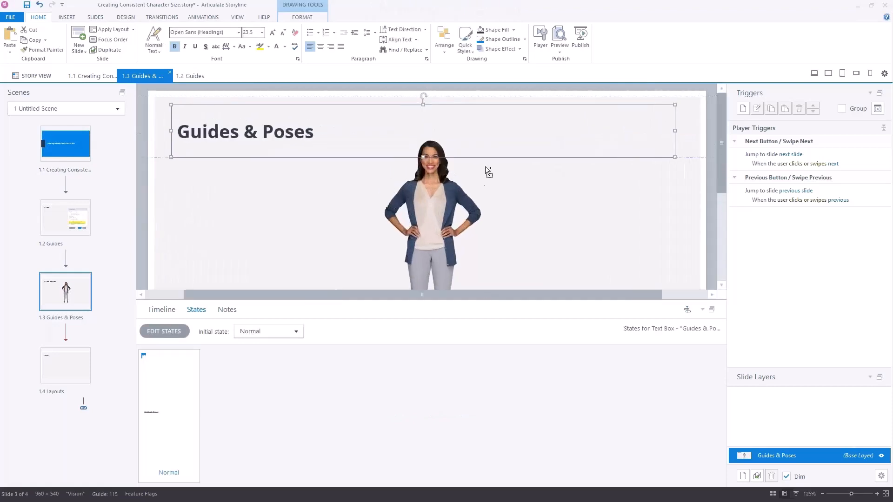
{"action": "left_click", "coordinate": [544, 204]}
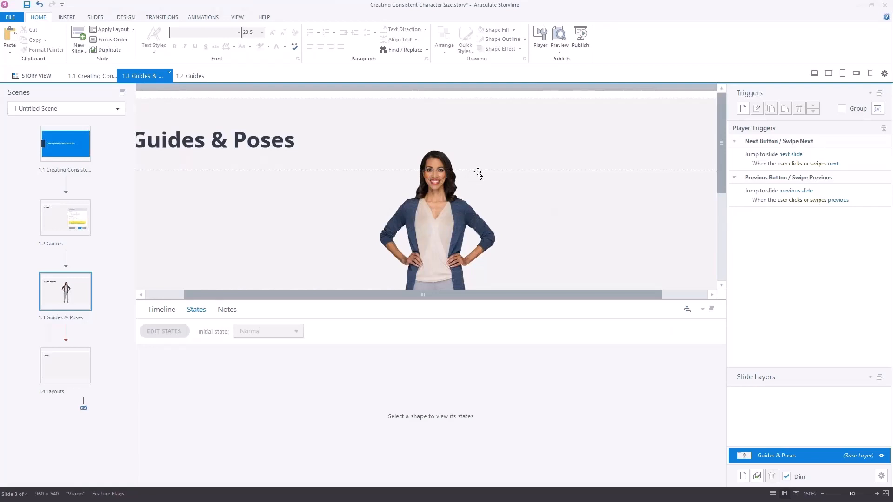
Add a vertical guide line and move it to 490, through the middle of the character.
{"action": "right_click", "coordinate": [562, 199]}
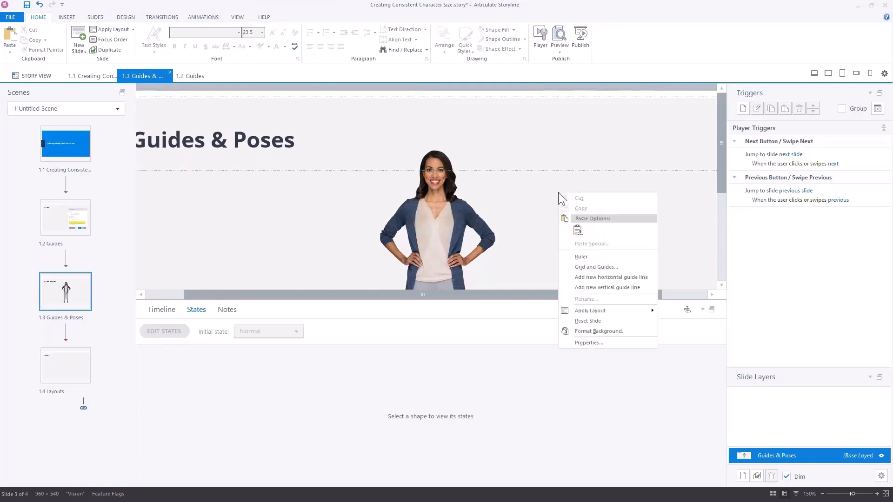
{"action": "left_click", "coordinate": [595, 288]}
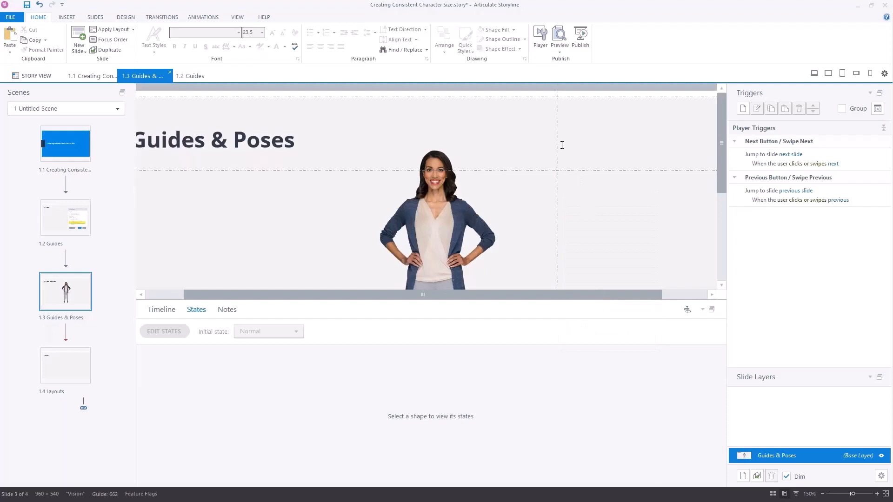
{"action": "left_click_drag", "start_coordinate": [559, 85], "coordinate": [438, 107]}
{"action": "left_click", "coordinate": [436, 107]}
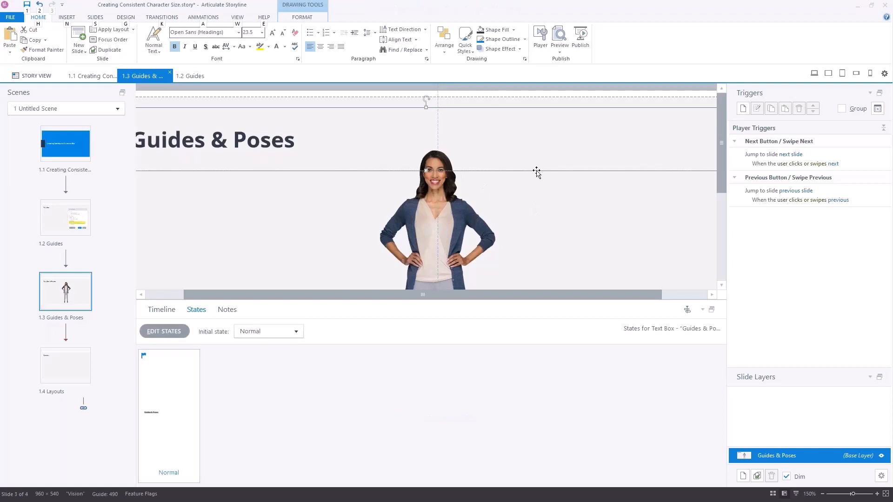
Delete the Guides & Poses title and its empty title placeholder from slide 1.3.
{"action": "left_click", "coordinate": [367, 172]}
{"action": "key", "text": "Delete"}
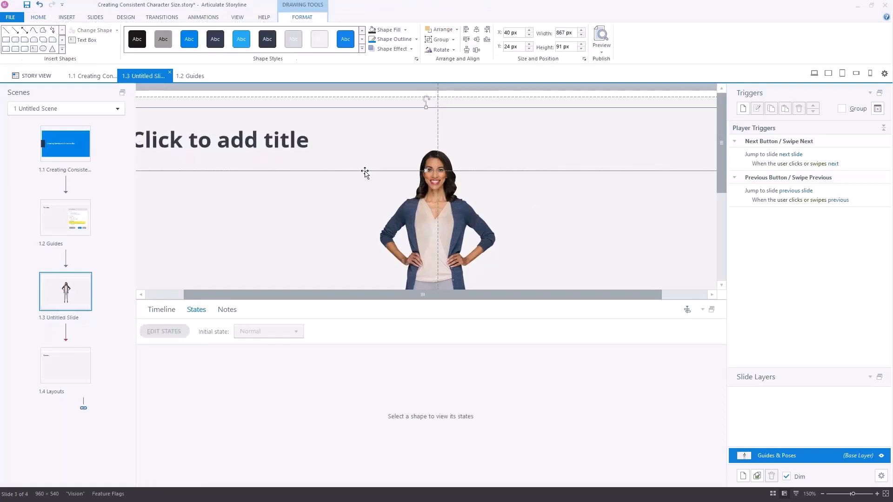
{"action": "key", "text": "Delete"}
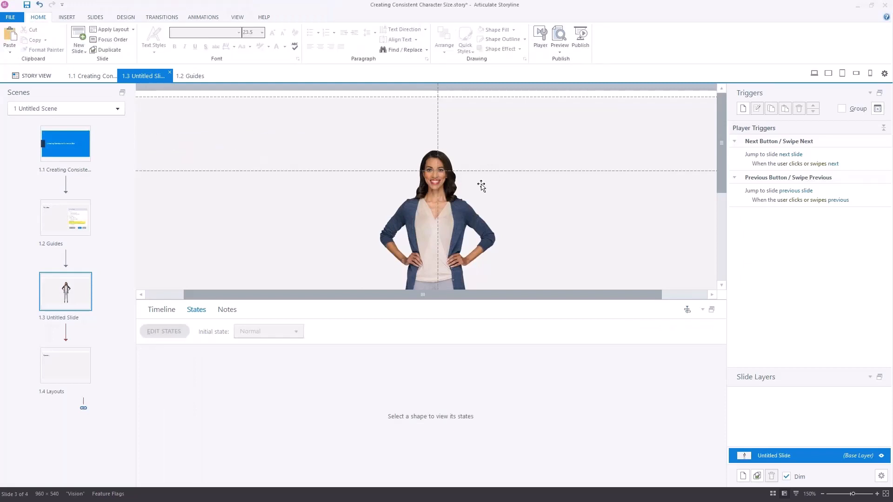
Move the vertical guide to 485 and add a horizontal guide line at the top of the character's head.
{"action": "left_click", "coordinate": [438, 132]}
{"action": "left_click_drag", "start_coordinate": [438, 132], "coordinate": [434, 139]}
{"action": "right_click", "coordinate": [518, 149]}
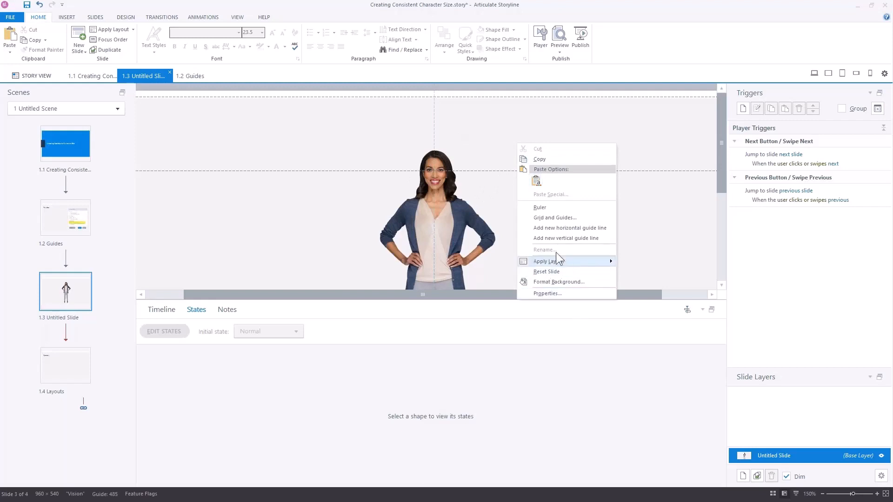
{"action": "left_click", "coordinate": [551, 228]}
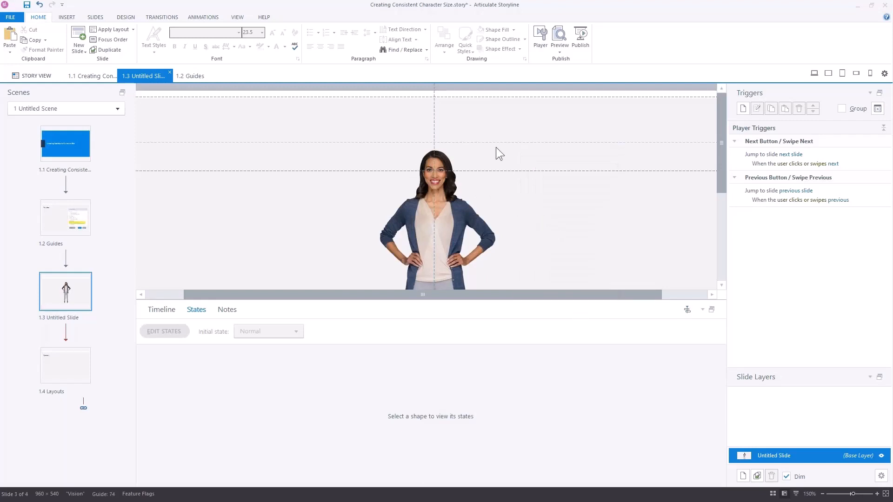
{"action": "left_click_drag", "start_coordinate": [495, 142], "coordinate": [496, 150]}
Move the horizontal guide near the slide's upper edge down to 141, just below the character's chin.
{"action": "right_click", "coordinate": [537, 195]}
{"action": "left_click", "coordinate": [531, 98]}
{"action": "left_click_drag", "start_coordinate": [532, 97], "coordinate": [537, 189]}
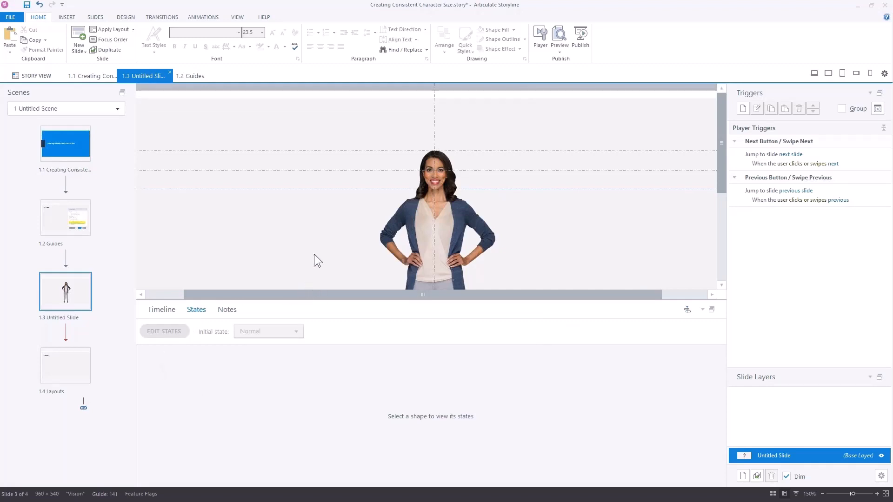
Edit the character's state 11 and nudge the pose up toward the head and eye guides.
{"action": "scroll", "coordinate": [314, 259], "scroll_direction": "down", "scroll_amount": 2}
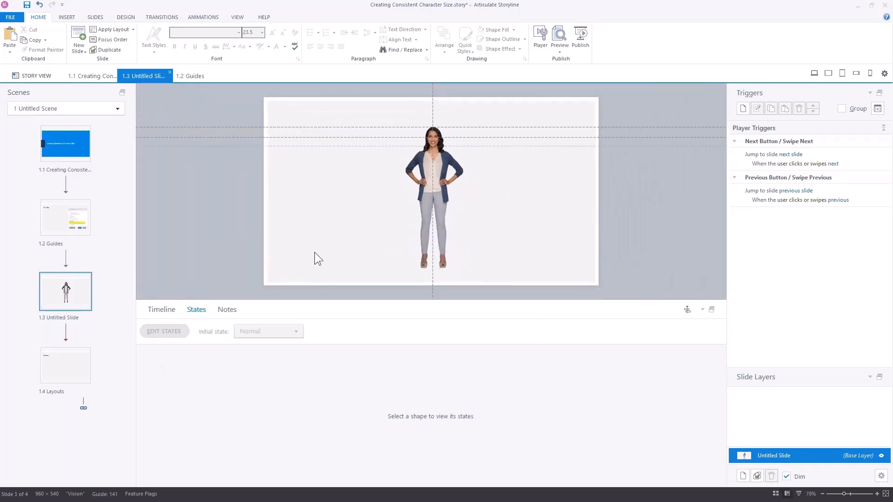
{"action": "scroll", "coordinate": [362, 226], "scroll_direction": "down", "scroll_amount": 2}
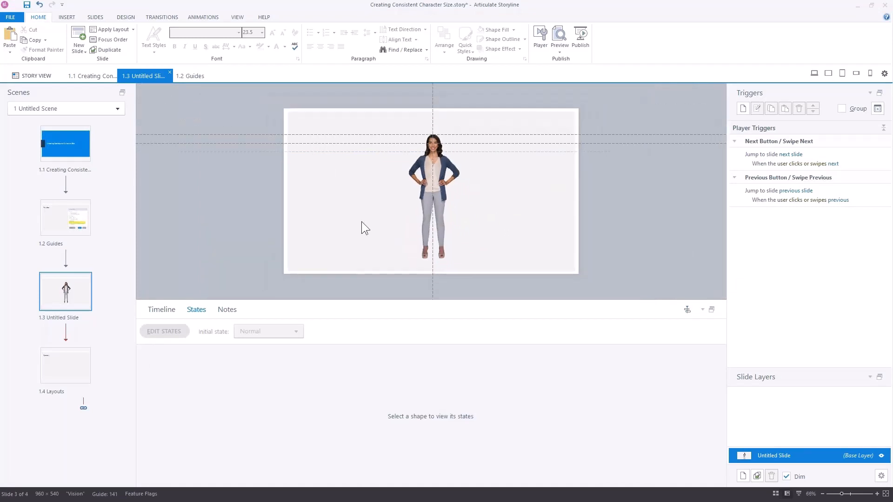
{"action": "left_click", "coordinate": [429, 200]}
{"action": "left_click", "coordinate": [240, 385]}
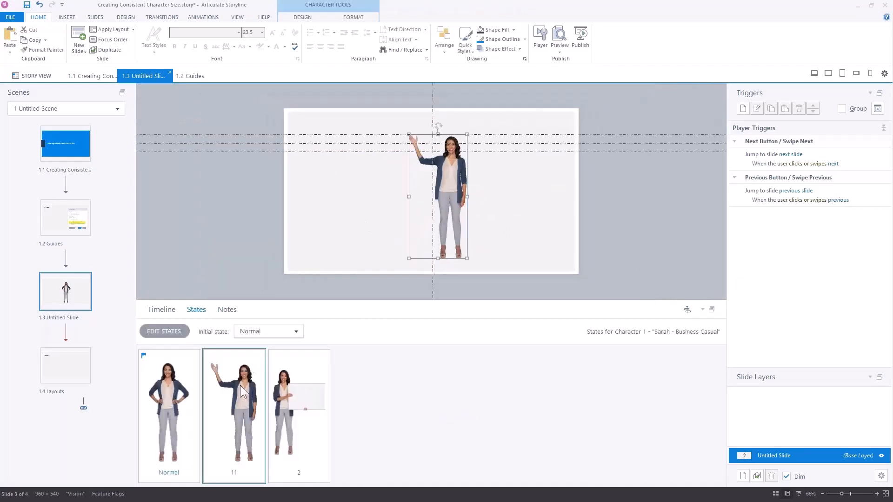
{"action": "double_click", "coordinate": [240, 385]}
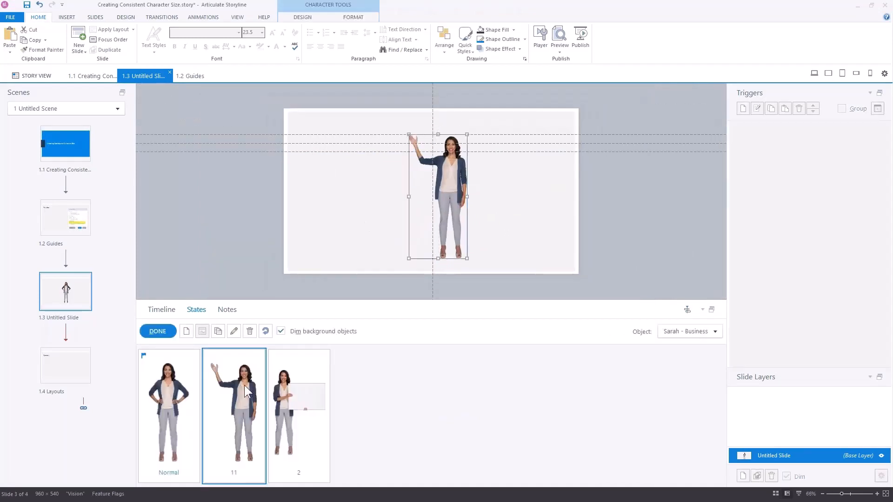
{"action": "left_click", "coordinate": [454, 178]}
{"action": "key", "text": "Up"}
{"action": "key", "text": "Up"}
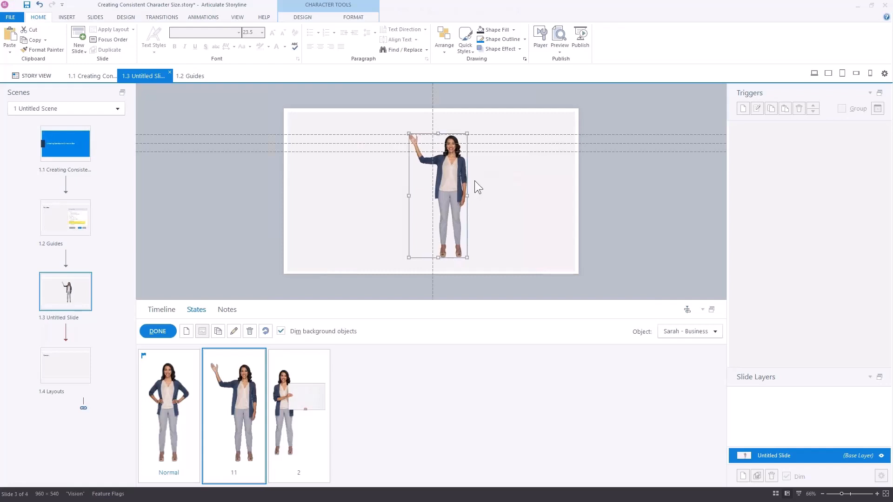
{"action": "key", "text": "Up"}
{"action": "key", "text": "Up"}
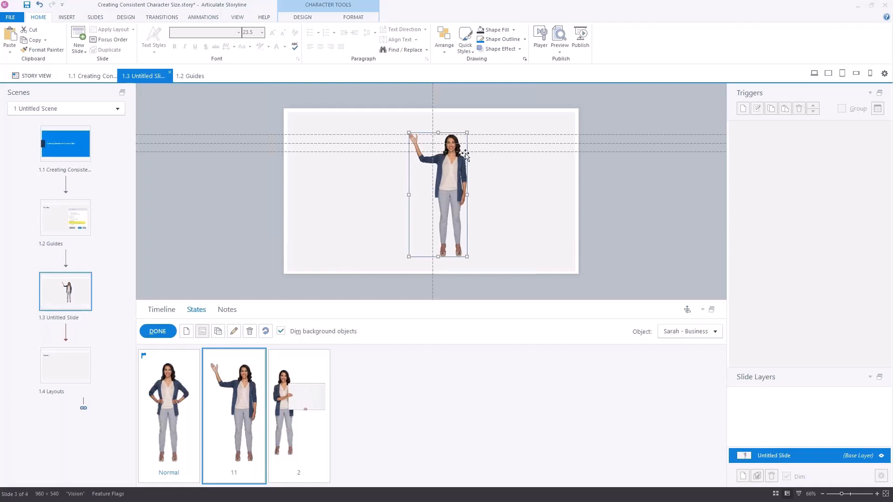
Nudge the pose in state 11 left until the character's face is centred on the vertical guide.
{"action": "key", "text": "Left"}
{"action": "key", "text": "Left"}
{"action": "key", "text": "Left"}
{"action": "key", "text": "Left"}
{"action": "key", "text": "Left"}
{"action": "key", "text": "Left"}
{"action": "key", "text": "Left"}
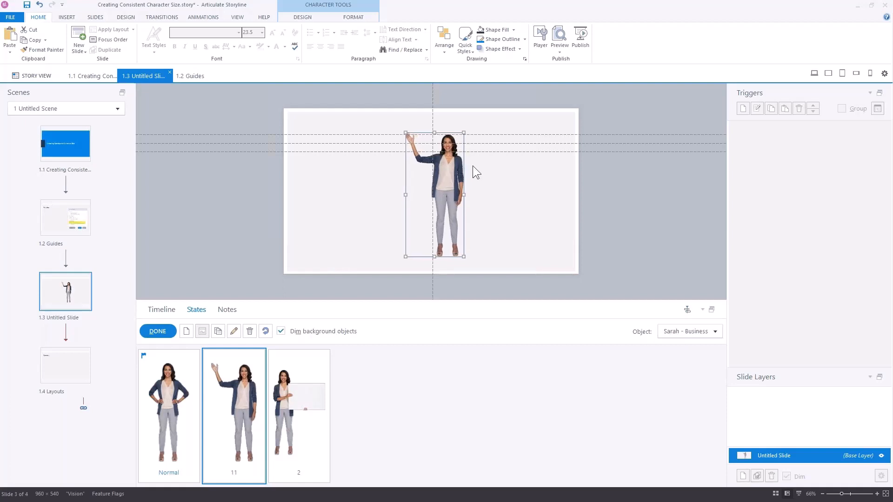
{"action": "key", "text": "Left"}
{"action": "key", "text": "Left"}
{"action": "key", "text": "Left"}
{"action": "key", "text": "Left"}
{"action": "key", "text": "Left"}
{"action": "key", "text": "Left"}
{"action": "key", "text": "Left"}
{"action": "key", "text": "Left"}
{"action": "key", "text": "Left"}
{"action": "key", "text": "Left"}
{"action": "key", "text": "Left"}
{"action": "key", "text": "Left"}
{"action": "key", "text": "Left"}
{"action": "key", "text": "Left"}
{"action": "key", "text": "Left"}
{"action": "key", "text": "Left"}
{"action": "key", "text": "Left"}
{"action": "key", "text": "Left"}
{"action": "key", "text": "Left"}
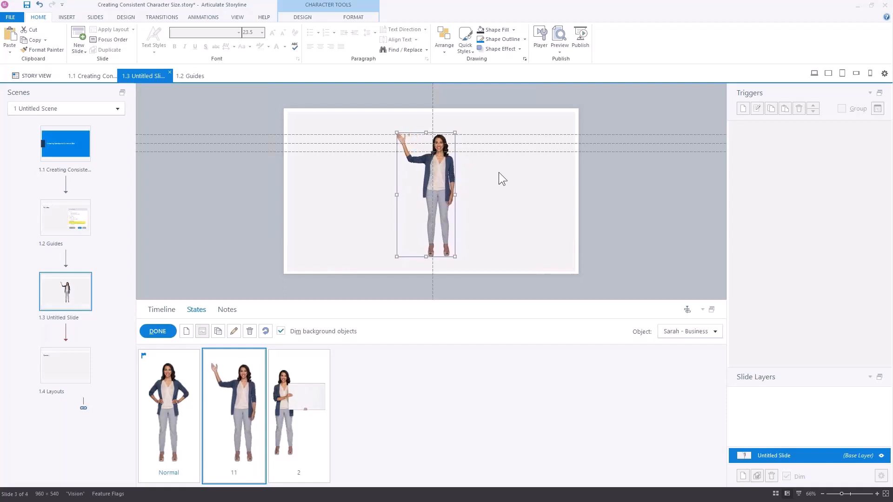
{"action": "key", "text": "Left"}
{"action": "key", "text": "Left"}
{"action": "key", "text": "Left"}
{"action": "key", "text": "Left"}
{"action": "key", "text": "Left"}
{"action": "key", "text": "Left"}
{"action": "key", "text": "Left"}
{"action": "key", "text": "Left"}
{"action": "key", "text": "Left"}
{"action": "key", "text": "Left"}
{"action": "key", "text": "Left"}
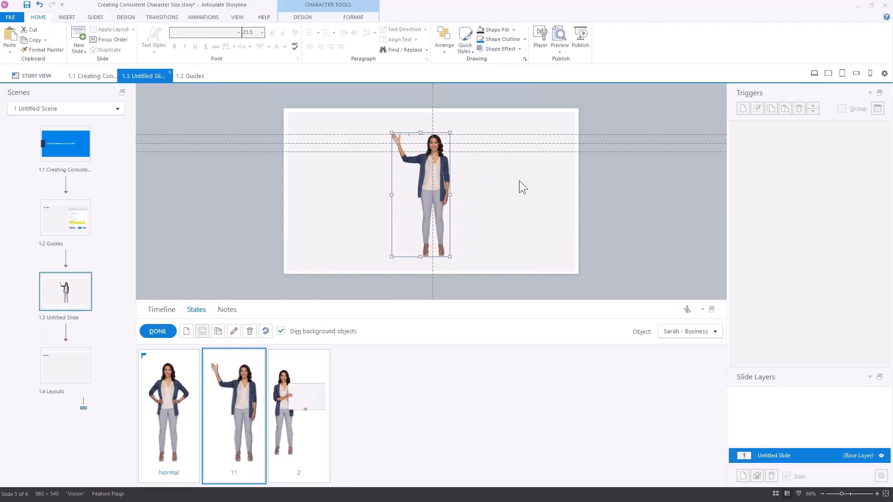
{"action": "key", "text": "Left"}
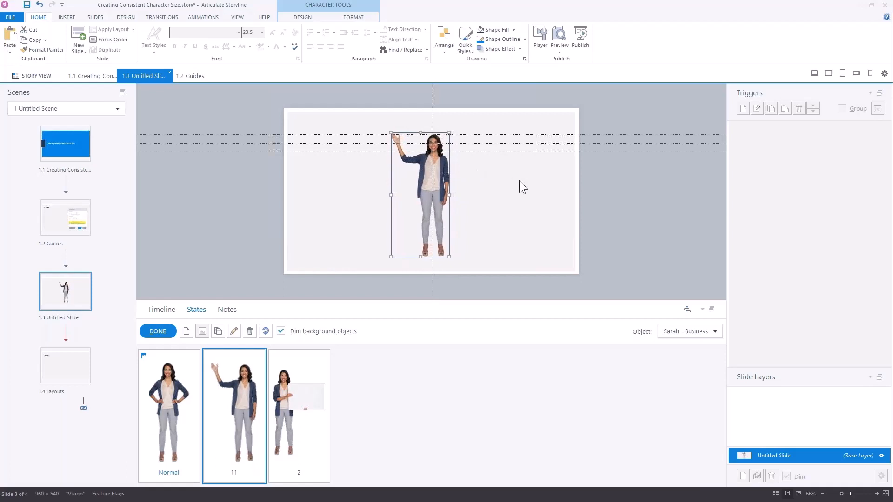
Compare the Normal and 11 states by switching between them to check the head's alignment.
{"action": "left_click", "coordinate": [182, 393]}
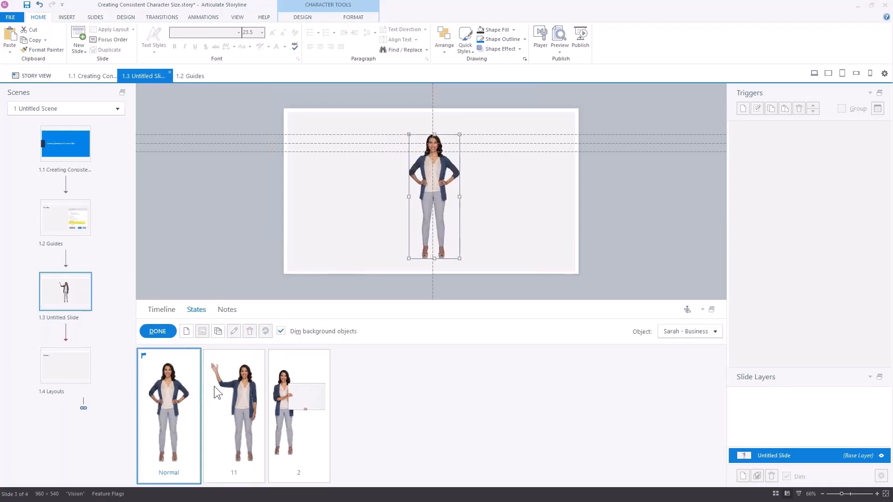
{"action": "left_click", "coordinate": [214, 387]}
{"action": "left_click", "coordinate": [198, 388]}
{"action": "left_click", "coordinate": [206, 388]}
{"action": "left_click", "coordinate": [172, 391]}
Open state 2 and nudge its pose right until the character's face is centred on the vertical guide.
{"action": "left_click", "coordinate": [302, 394]}
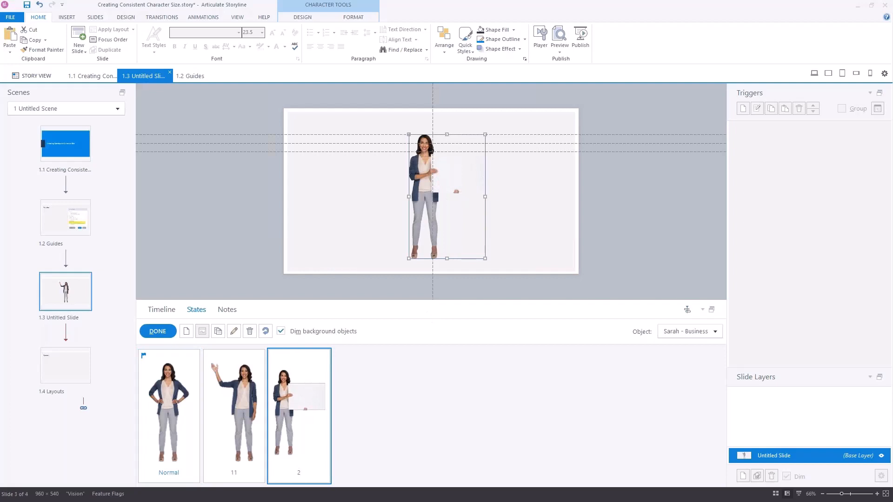
{"action": "key", "text": "ctrl+Right"}
{"action": "key", "text": "ctrl+Right"}
{"action": "key", "text": "ctrl+Right"}
{"action": "key", "text": "ctrl+Right"}
{"action": "key", "text": "ctrl+Right"}
{"action": "key", "text": "ctrl+Right"}
{"action": "key", "text": "ctrl+Right"}
{"action": "key", "text": "ctrl+Right"}
{"action": "key", "text": "ctrl+Right"}
{"action": "key", "text": "ctrl+Right"}
{"action": "key", "text": "ctrl+Right"}
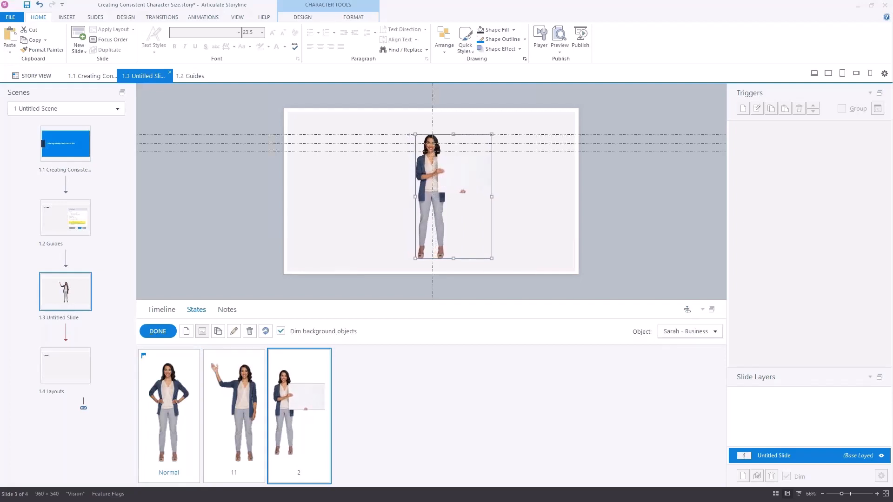
{"action": "key", "text": "ctrl+Right"}
{"action": "key", "text": "ctrl+Left"}
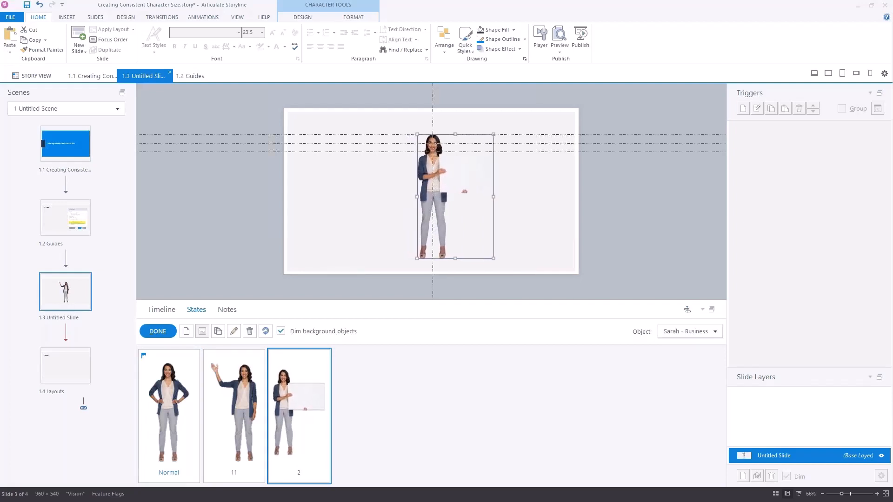
Enlarge the character in state 2 proportionally beyond the slide's lower edge, and recentre the face on the vertical guide.
{"action": "left_click", "coordinate": [616, 225]}
{"action": "left_click", "coordinate": [448, 192]}
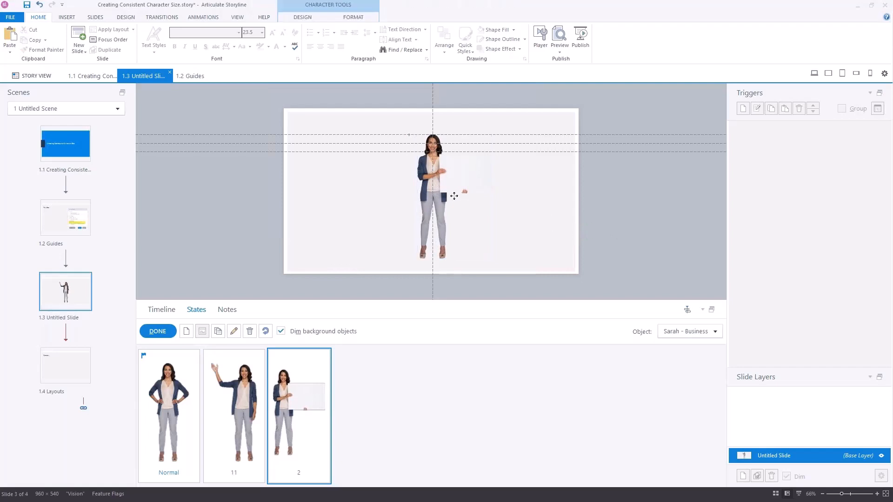
{"action": "left_click_drag", "start_coordinate": [494, 260], "coordinate": [536, 305]}
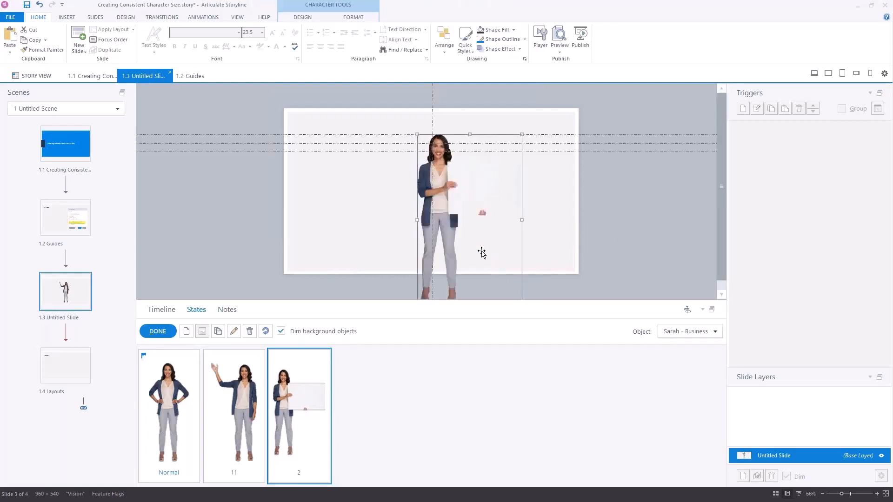
{"action": "mouse_move", "coordinate": [472, 234]}
{"action": "left_mouse_down"}
{"action": "mouse_move", "coordinate": [531, 248]}
{"action": "mouse_move", "coordinate": [441, 225]}
{"action": "mouse_move", "coordinate": [465, 228]}
{"action": "left_mouse_up"}
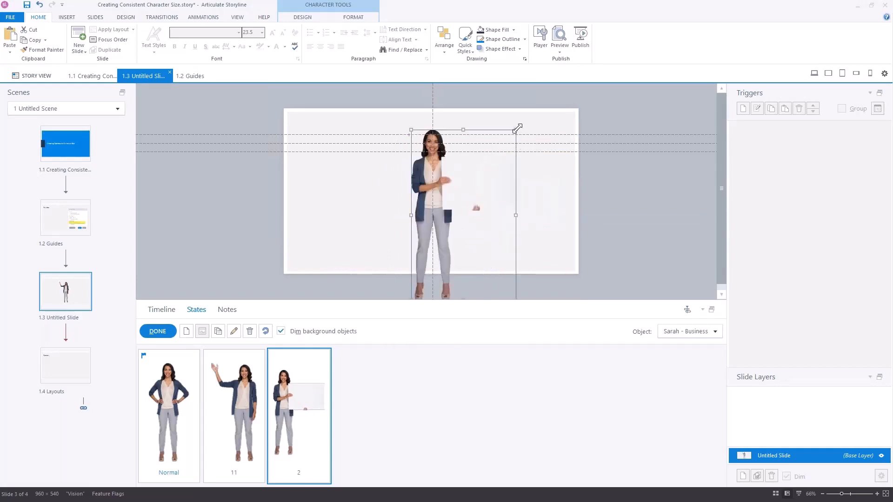
Shrink the character in state 2 slightly and realign the head with the upper horizontal guide and the vertical guide.
{"action": "left_click_drag", "start_coordinate": [517, 128], "coordinate": [513, 137]}
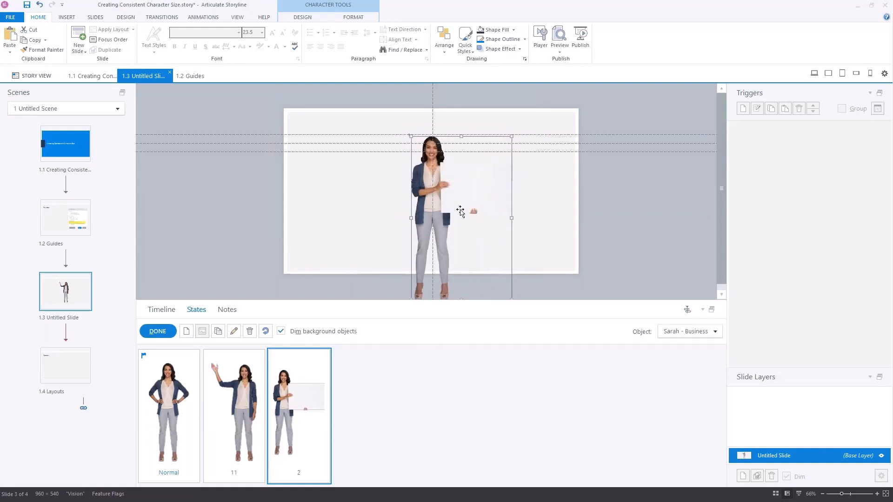
{"action": "left_click_drag", "start_coordinate": [450, 196], "coordinate": [456, 196]}
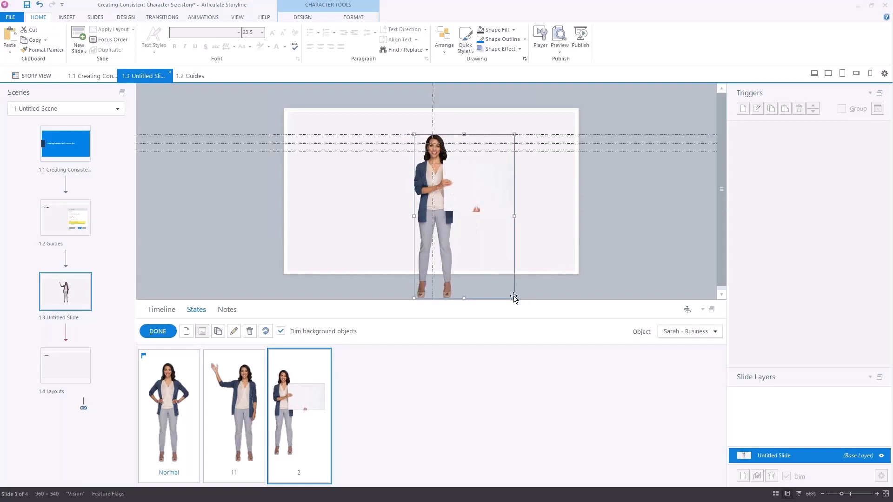
{"action": "left_click_drag", "start_coordinate": [514, 297], "coordinate": [499, 279]}
{"action": "left_click_drag", "start_coordinate": [464, 229], "coordinate": [466, 228]}
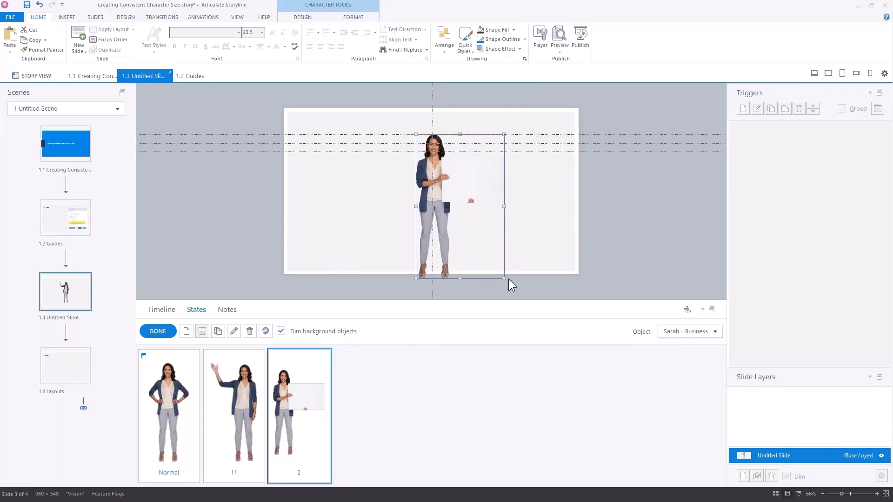
Shrink the character in state 2, stretch it horizontally out of proportion, and finish editing the states.
{"action": "left_click_drag", "start_coordinate": [504, 278], "coordinate": [478, 235]}
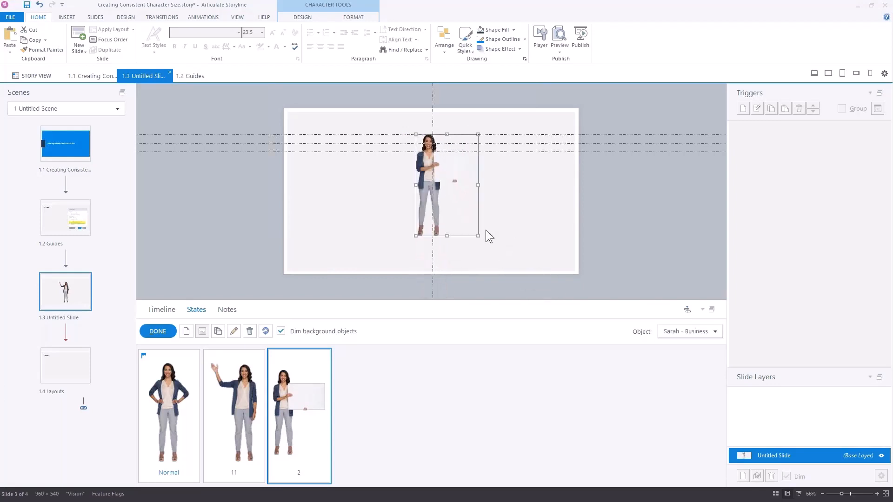
{"action": "mouse_move", "coordinate": [478, 186]}
{"action": "left_mouse_down"}
{"action": "mouse_move", "coordinate": [458, 185]}
{"action": "mouse_move", "coordinate": [514, 185]}
{"action": "mouse_move", "coordinate": [495, 185]}
{"action": "left_mouse_up"}
{"action": "left_click_drag", "start_coordinate": [496, 238], "coordinate": [474, 208]}
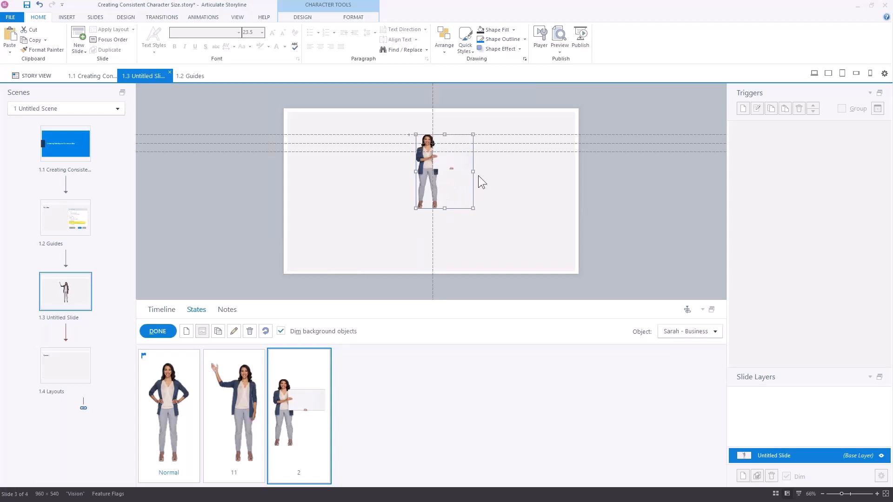
{"action": "left_click_drag", "start_coordinate": [473, 171], "coordinate": [508, 190]}
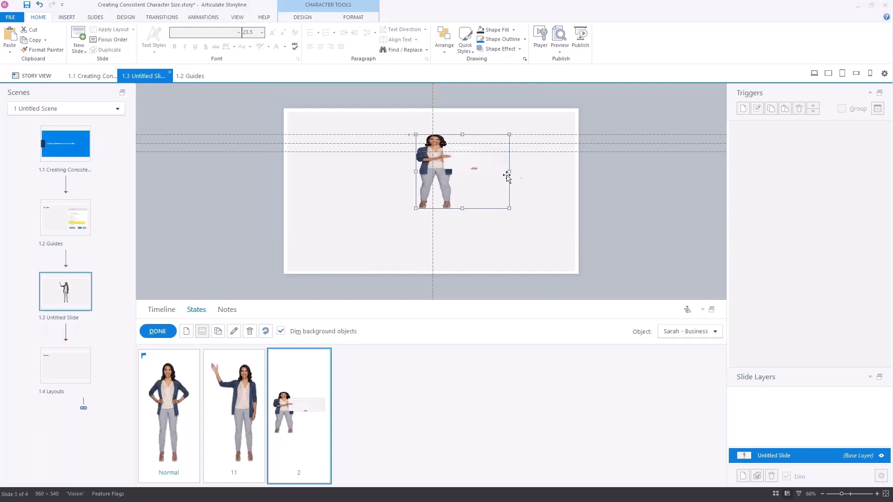
{"action": "left_click_drag", "start_coordinate": [510, 172], "coordinate": [508, 171]}
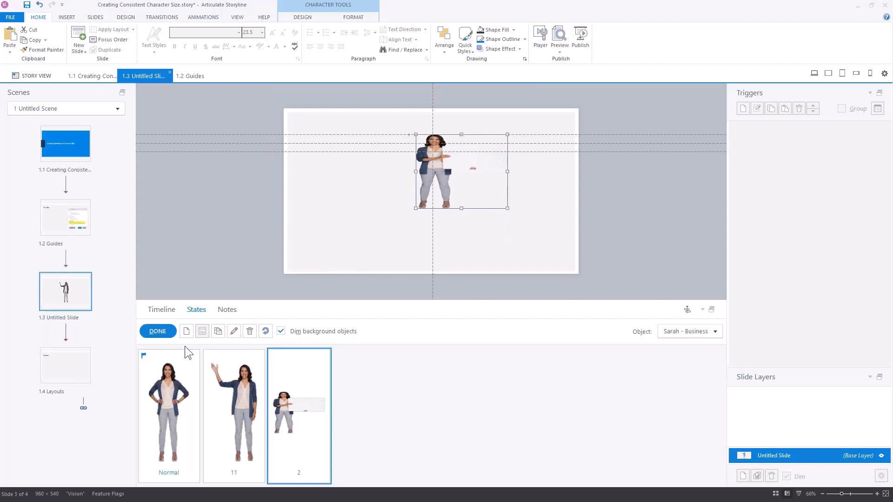
{"action": "left_click", "coordinate": [164, 330]}
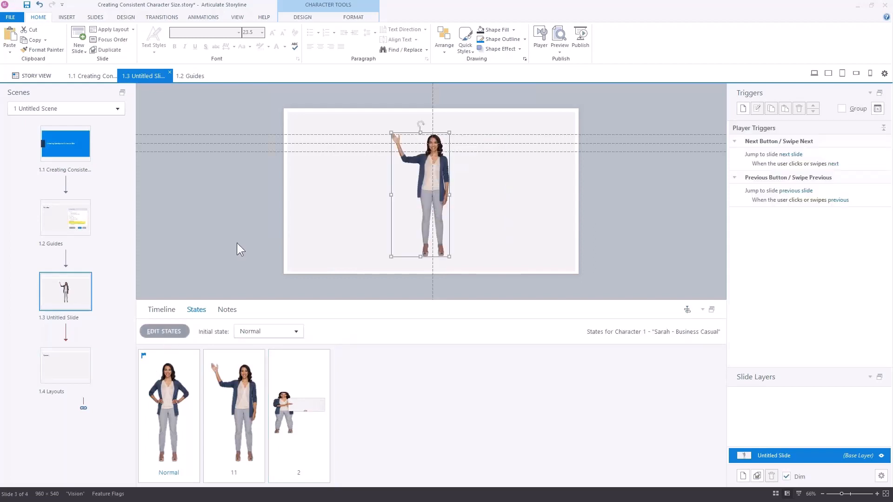
Draw a square with the rectangle shape in the empty area left of the character.
{"action": "left_click", "coordinate": [67, 19]}
{"action": "left_click", "coordinate": [278, 38]}
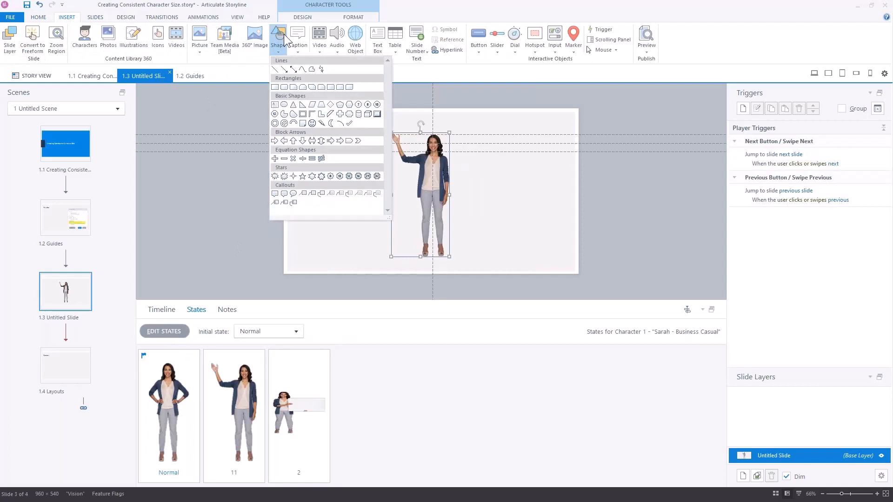
{"action": "left_click", "coordinate": [279, 104]}
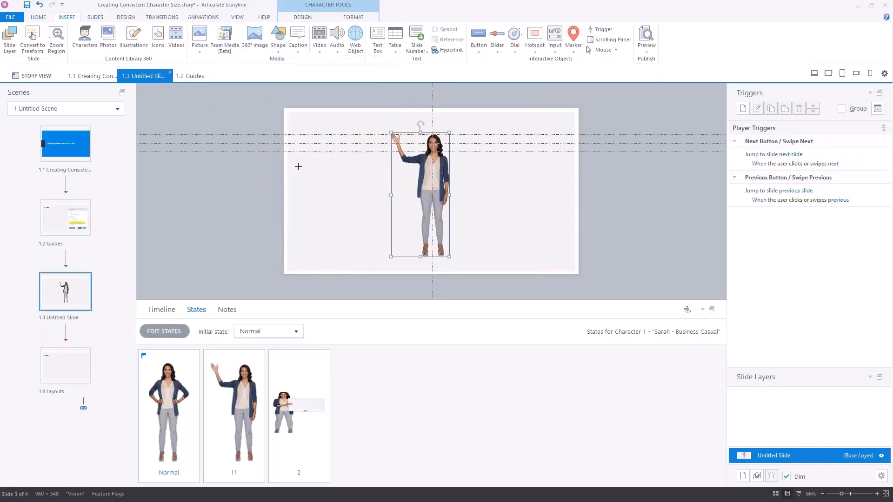
{"action": "left_click_drag", "start_coordinate": [299, 166], "coordinate": [345, 214]}
{"action": "left_click", "coordinate": [293, 221]}
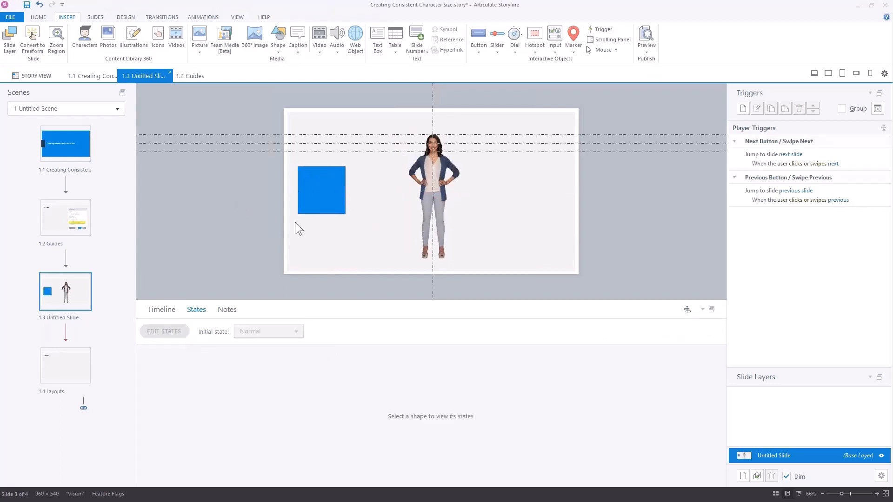
Enlarge the blue square into a wider rectangle and delete it from the slide.
{"action": "left_click", "coordinate": [334, 210]}
{"action": "left_click_drag", "start_coordinate": [346, 214], "coordinate": [370, 222]}
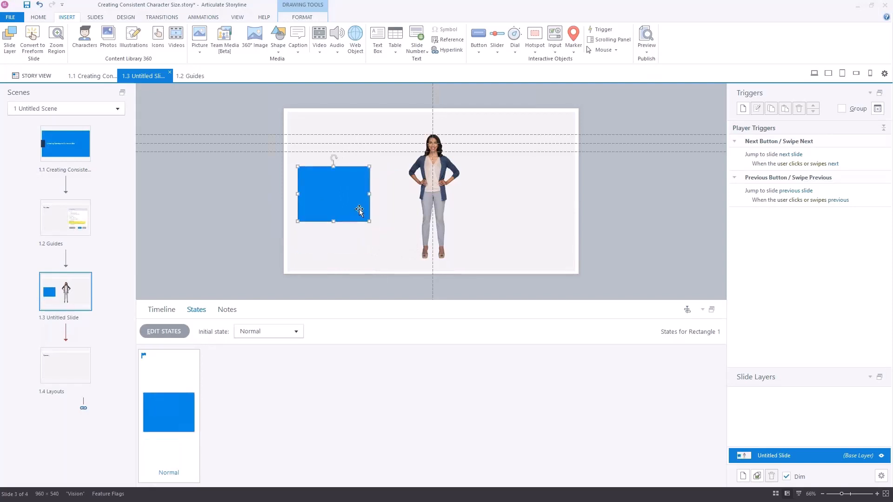
{"action": "key", "text": "Delete"}
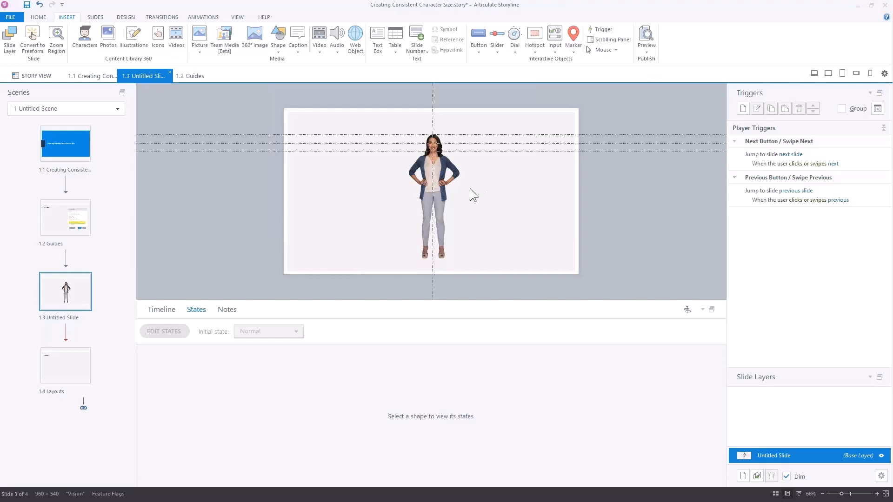
Move the character to the right side of slide 1.3, and open slide 1.4 Layouts.
{"action": "left_click_drag", "start_coordinate": [444, 195], "coordinate": [539, 183]}
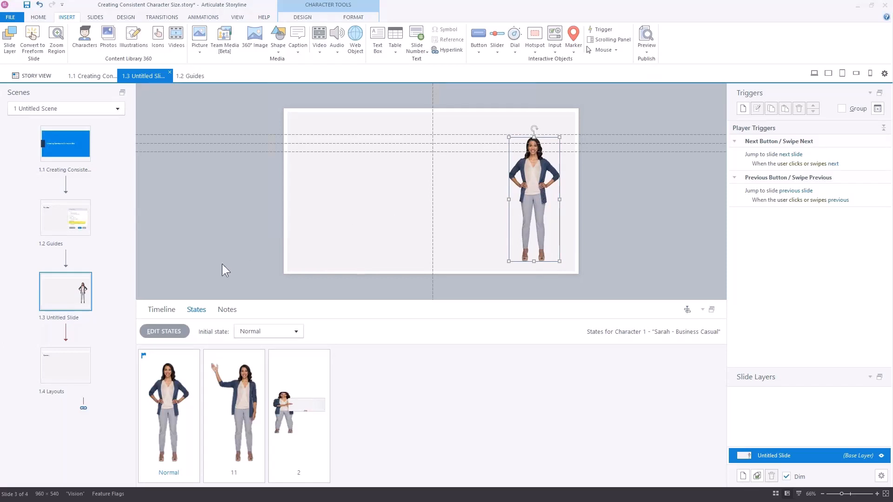
{"action": "left_click", "coordinate": [60, 374]}
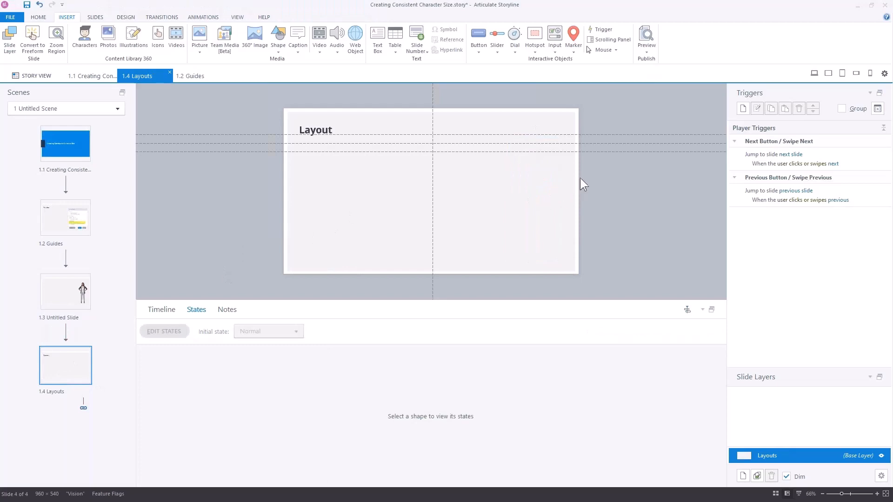
Turn off the on-screen display of drawing guides in the grid and guide settings.
{"action": "right_click", "coordinate": [598, 174]}
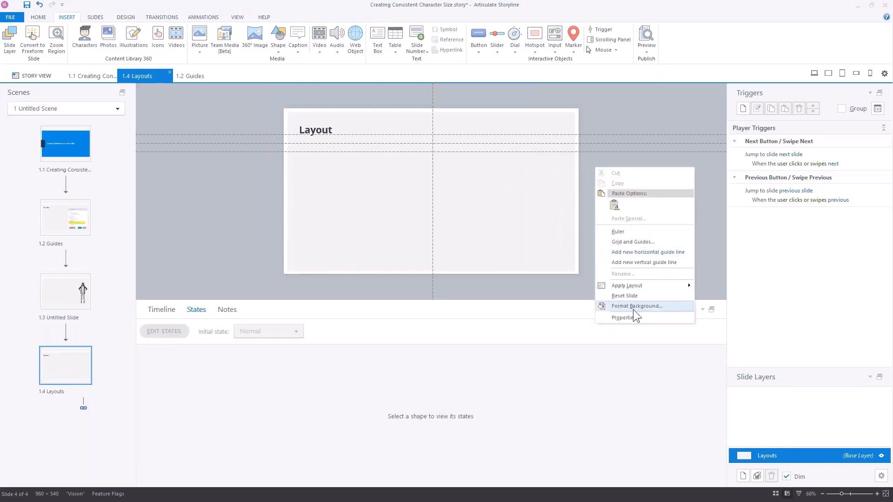
{"action": "left_click", "coordinate": [627, 241]}
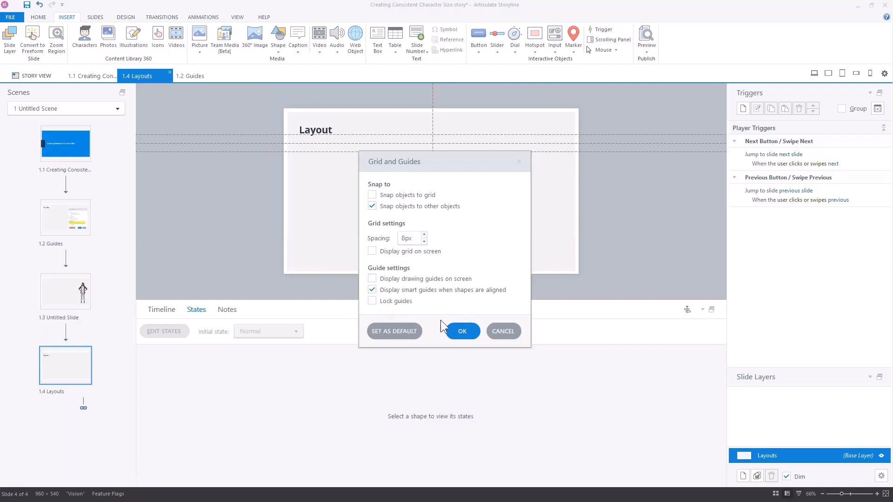
{"action": "left_click", "coordinate": [461, 330]}
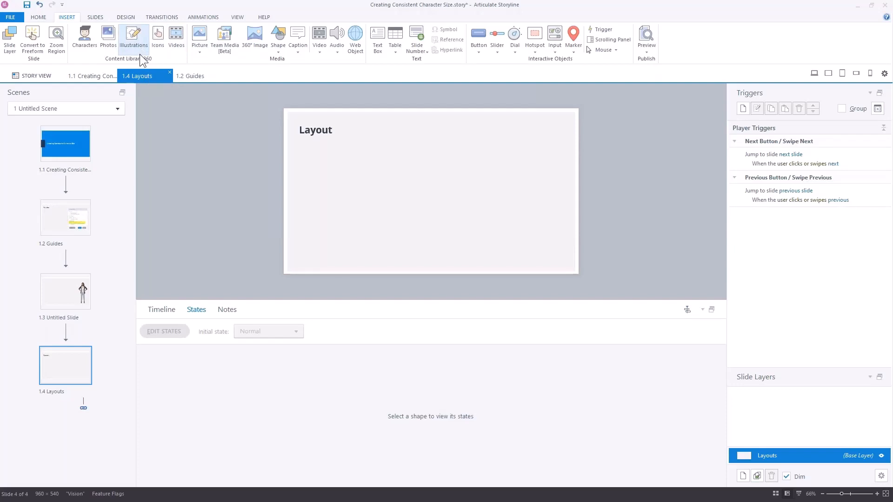
Insert the black classic car illustration, shrink it to about 402 × 201 px, and place it in the slide's upper middle.
{"action": "left_click", "coordinate": [137, 42]}
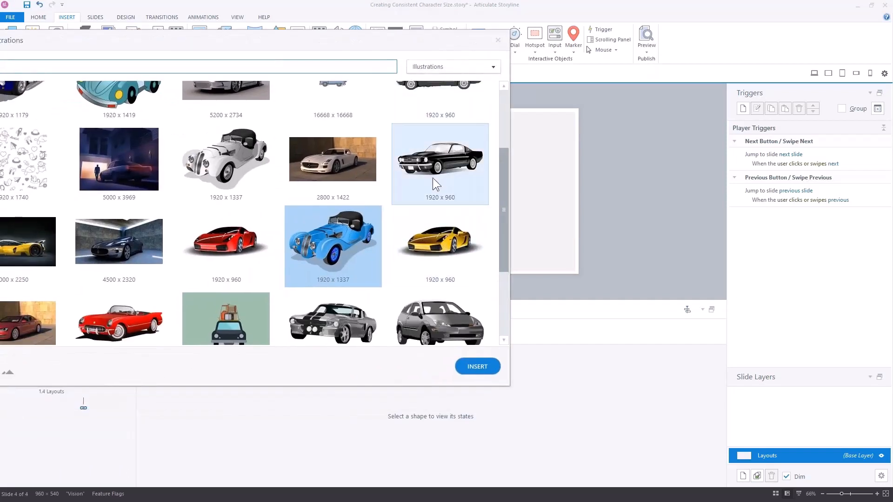
{"action": "left_click", "coordinate": [437, 164]}
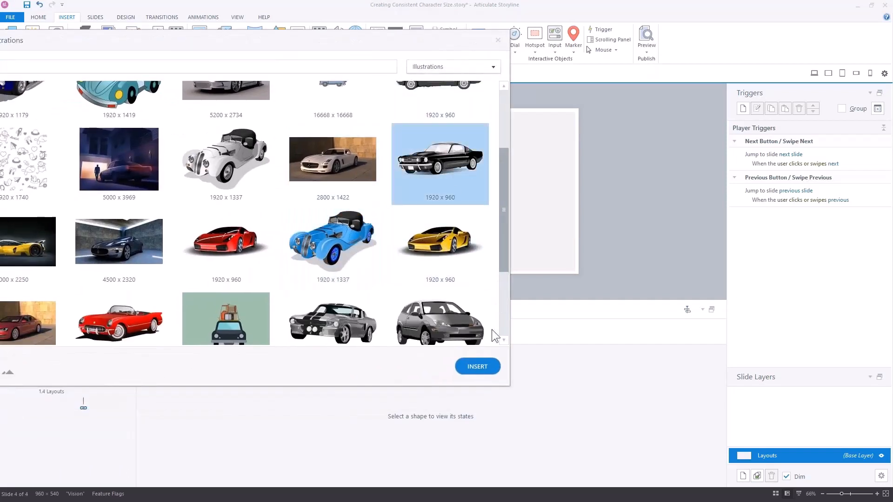
{"action": "left_click", "coordinate": [478, 367]}
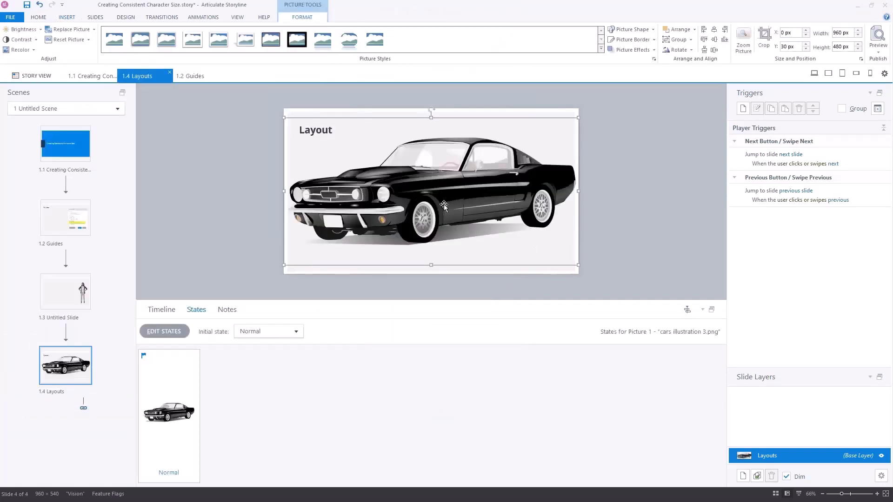
{"action": "left_click_drag", "start_coordinate": [578, 117], "coordinate": [407, 203]}
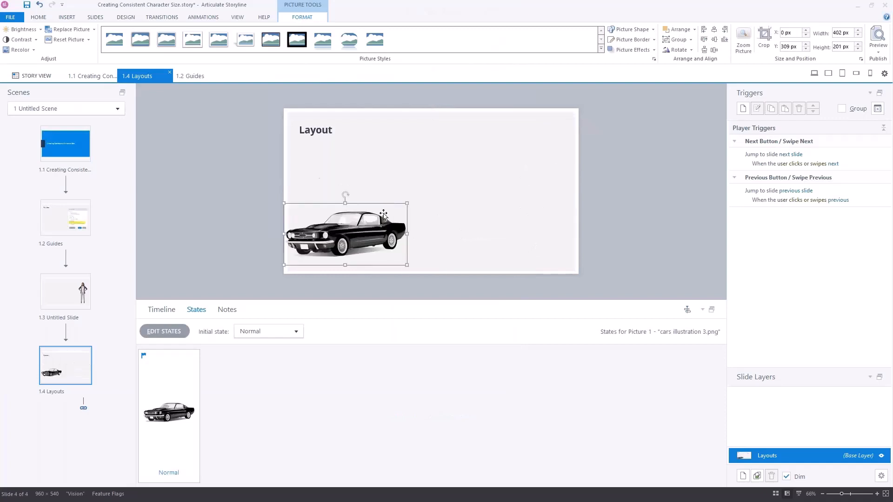
{"action": "left_click_drag", "start_coordinate": [361, 224], "coordinate": [455, 149]}
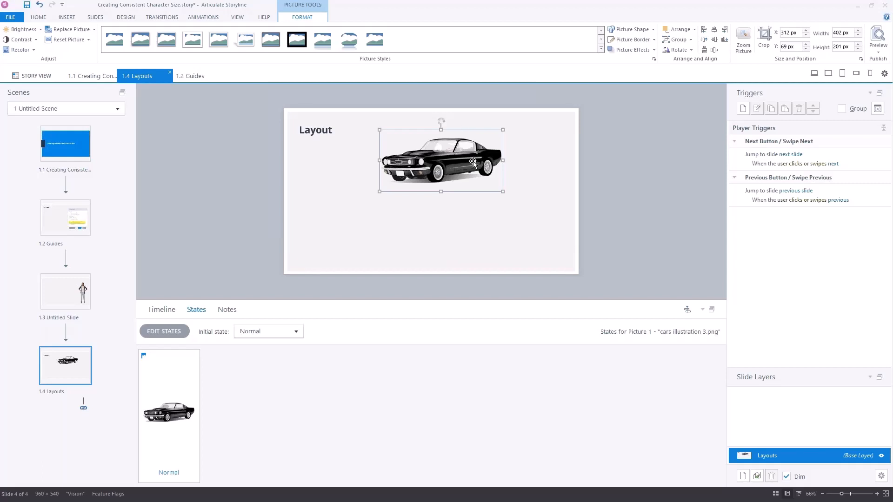
Insert the blue vintage car illustration, shrink it to about 388 × 270 px, and place it just below the black car.
{"action": "left_click", "coordinate": [67, 18]}
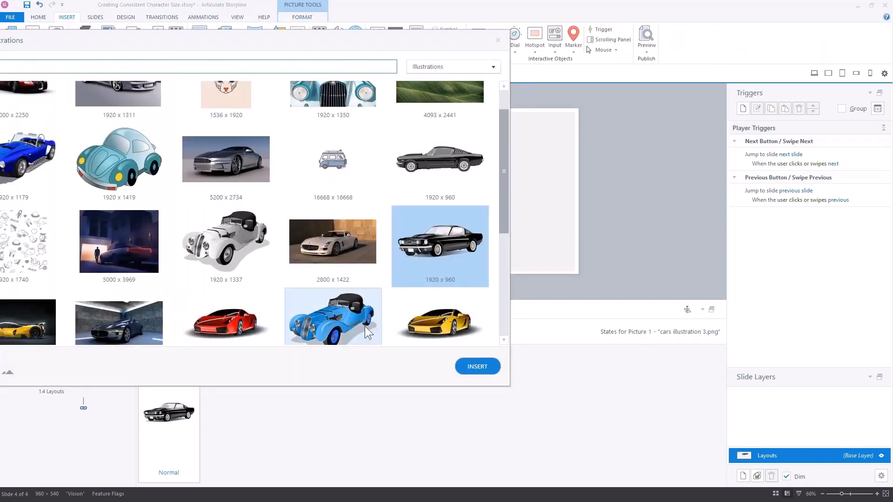
{"action": "left_click", "coordinate": [339, 314]}
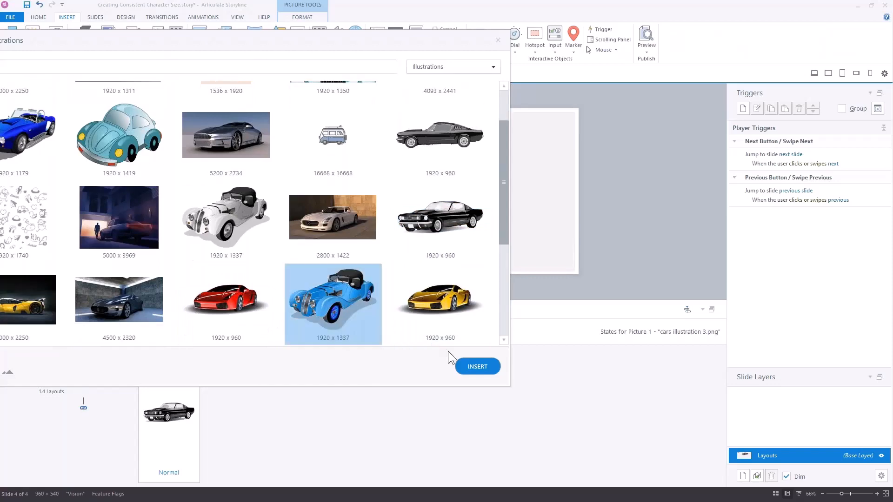
{"action": "left_click", "coordinate": [469, 365]}
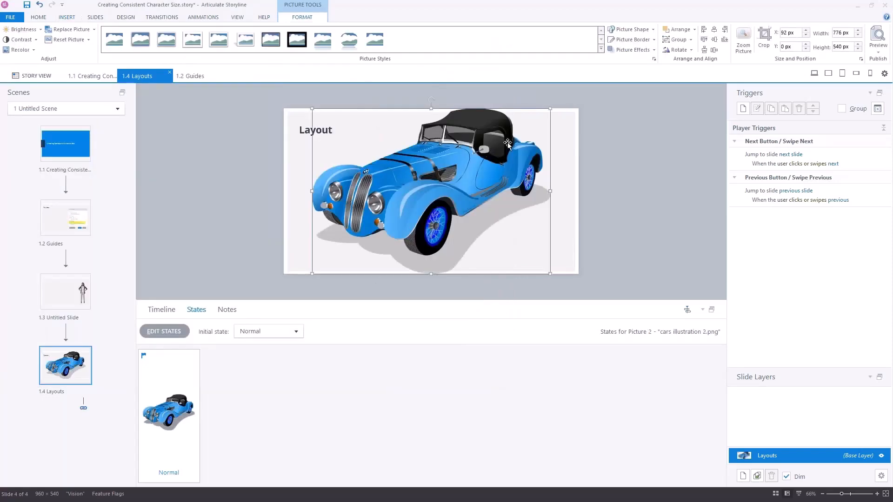
{"action": "left_click_drag", "start_coordinate": [487, 151], "coordinate": [560, 177]}
{"action": "left_click_drag", "start_coordinate": [619, 130], "coordinate": [499, 212]}
{"action": "left_click_drag", "start_coordinate": [442, 232], "coordinate": [467, 197]}
Compare the size and position of the black car with those of the blue car.
{"action": "left_click", "coordinate": [435, 140]}
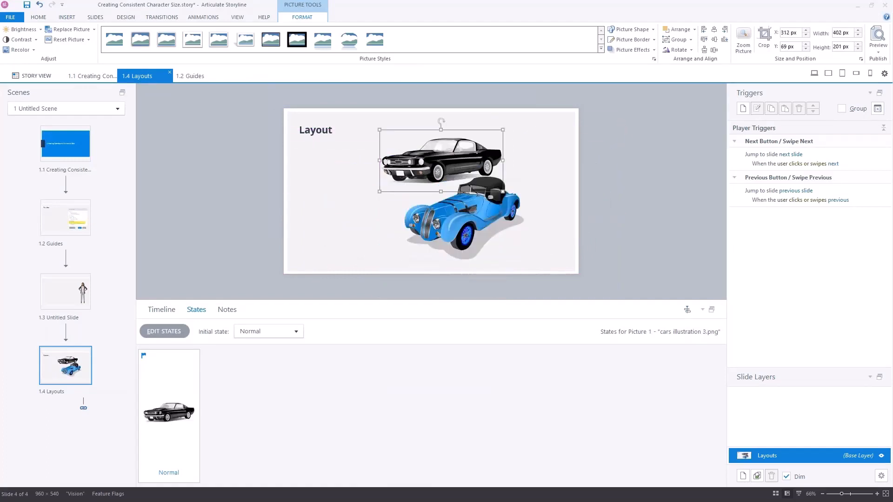
{"action": "left_click", "coordinate": [467, 219]}
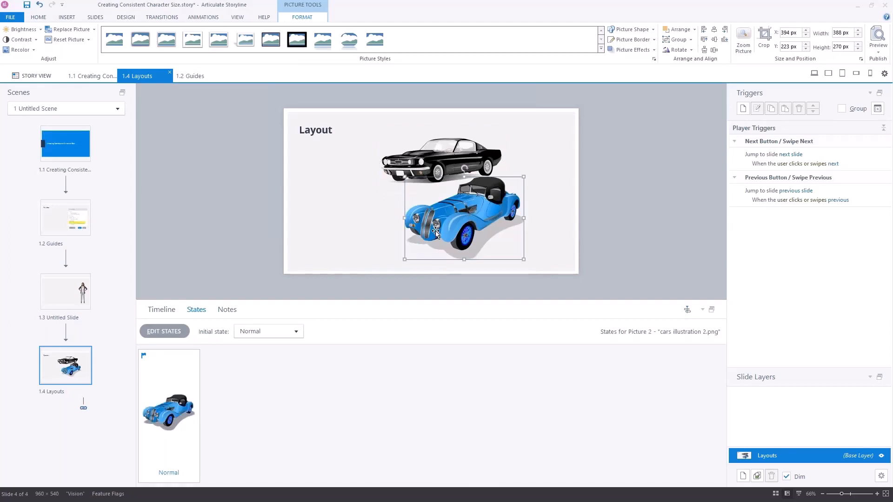
{"action": "left_click", "coordinate": [445, 152]}
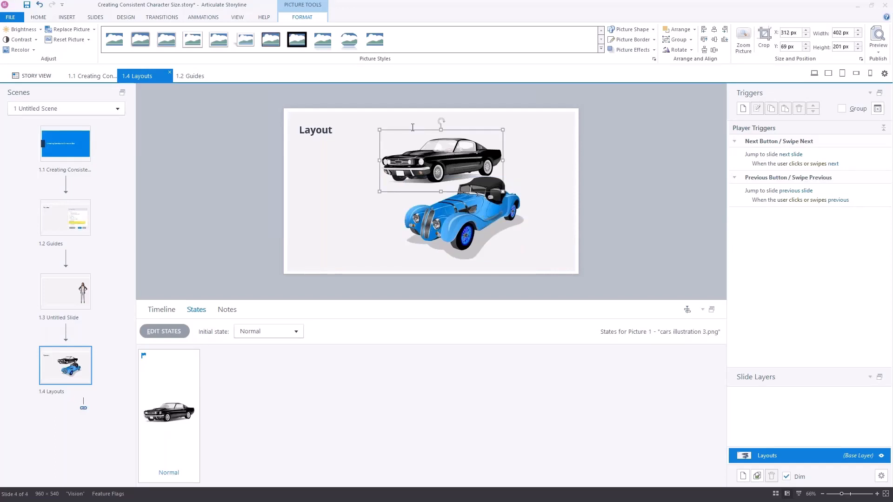
{"action": "left_click", "coordinate": [462, 224]}
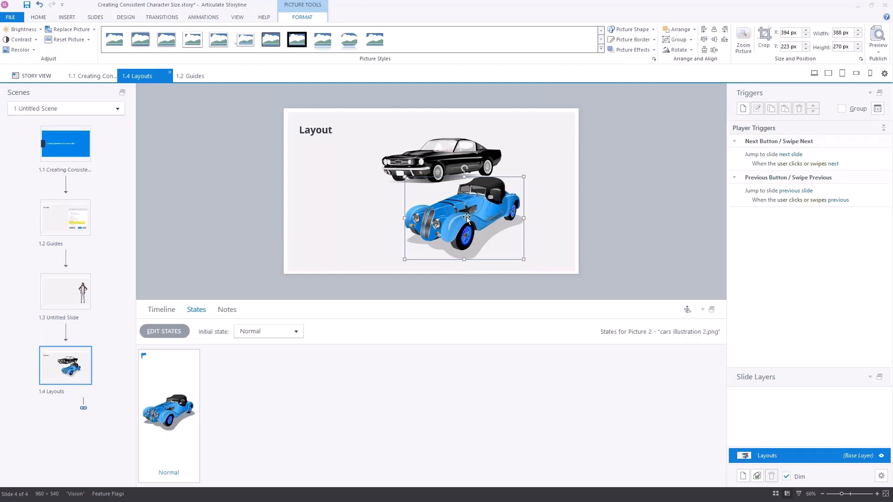
Duplicate slide 1.4, and on the original delete the blue car and move the black car toward the right edge.
{"action": "left_click", "coordinate": [70, 373]}
{"action": "key", "text": "ctrl+d"}
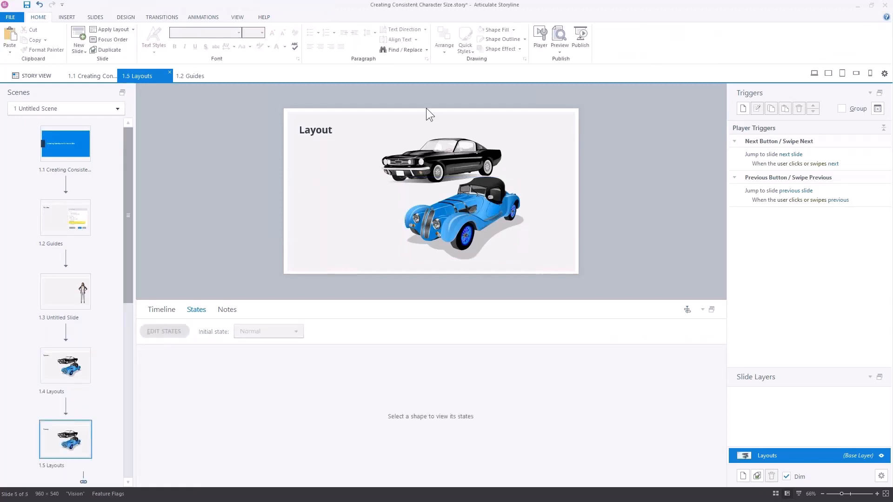
{"action": "left_click", "coordinate": [65, 367]}
{"action": "left_click", "coordinate": [458, 222]}
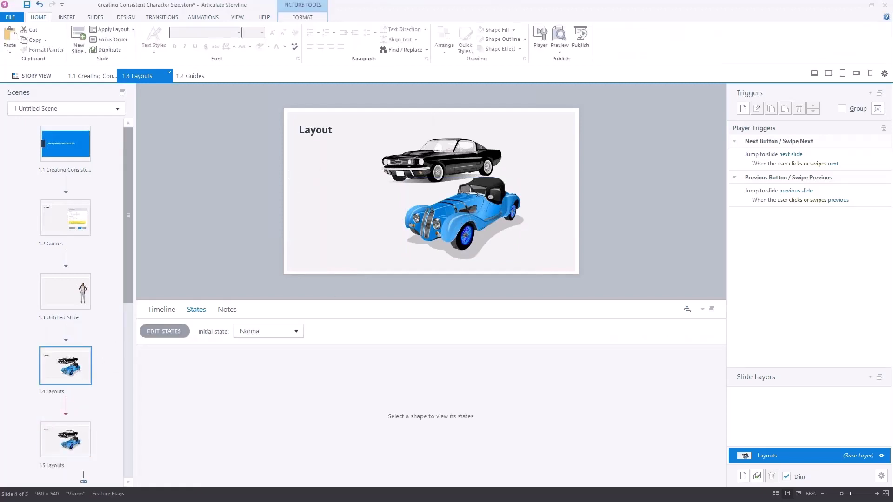
{"action": "key", "text": "Delete"}
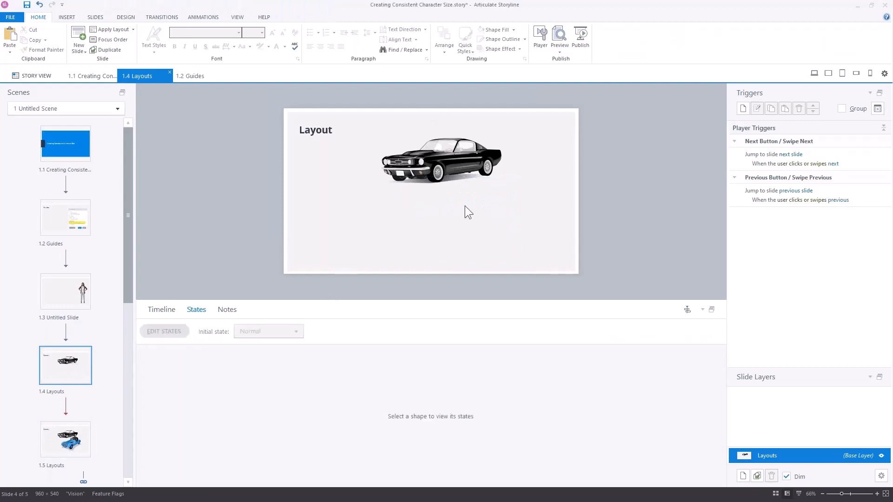
{"action": "left_click_drag", "start_coordinate": [440, 156], "coordinate": [489, 198]}
Delete the black car from slide 1.5, leaving only the blue car.
{"action": "left_click", "coordinate": [66, 439]}
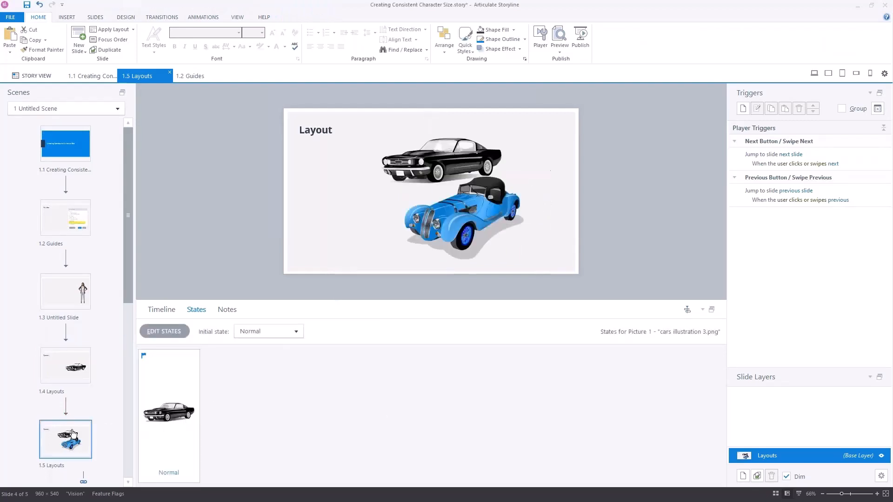
{"action": "left_click", "coordinate": [407, 160]}
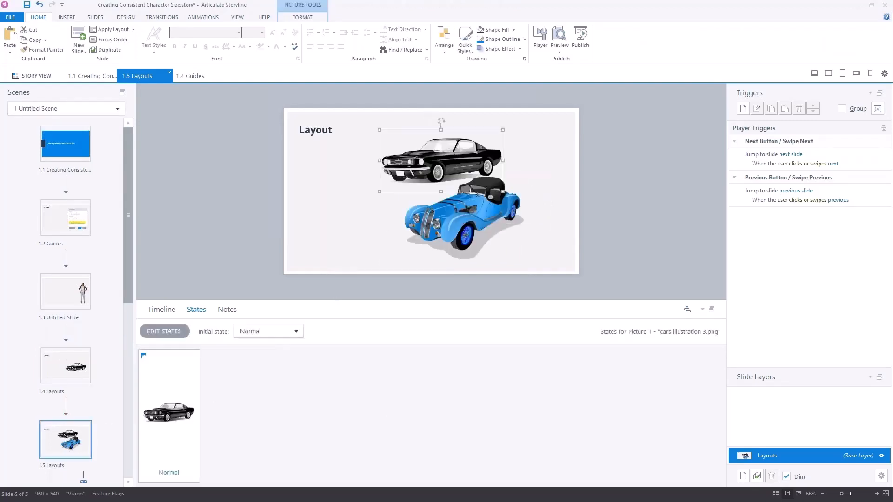
{"action": "key", "text": "Delete"}
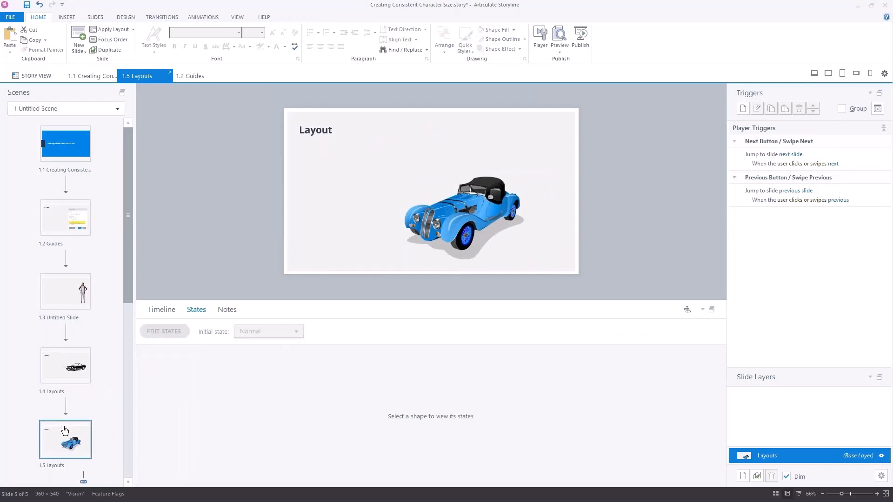
Duplicate slide 1.5 and delete the blue car from the copy.
{"action": "key", "text": "ctrl+d"}
{"action": "left_click", "coordinate": [465, 214]}
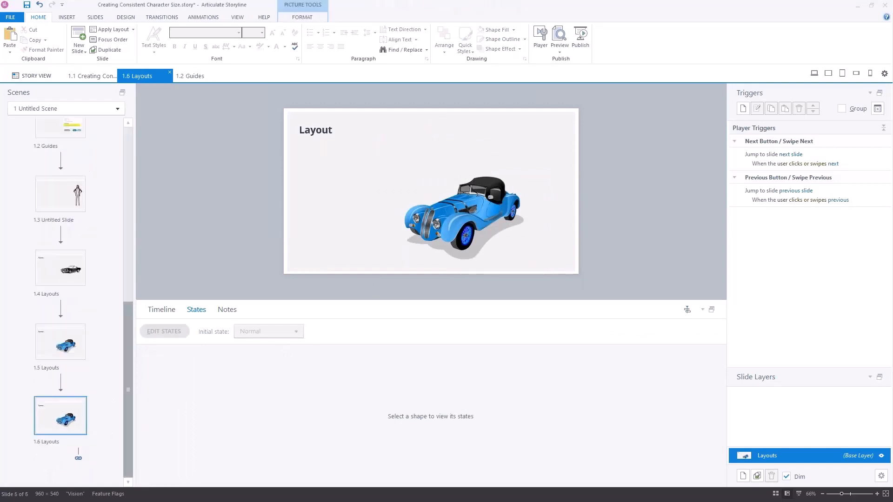
{"action": "key", "text": "Delete"}
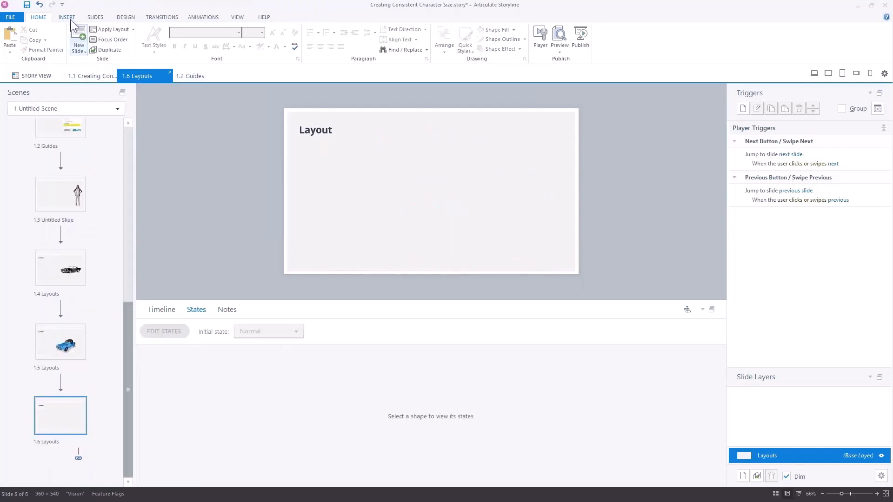
Insert the red sports car illustration on slide 1.6, shrink it to about 373 × 231 px, and move it near the slide's middle.
{"action": "left_click", "coordinate": [70, 18]}
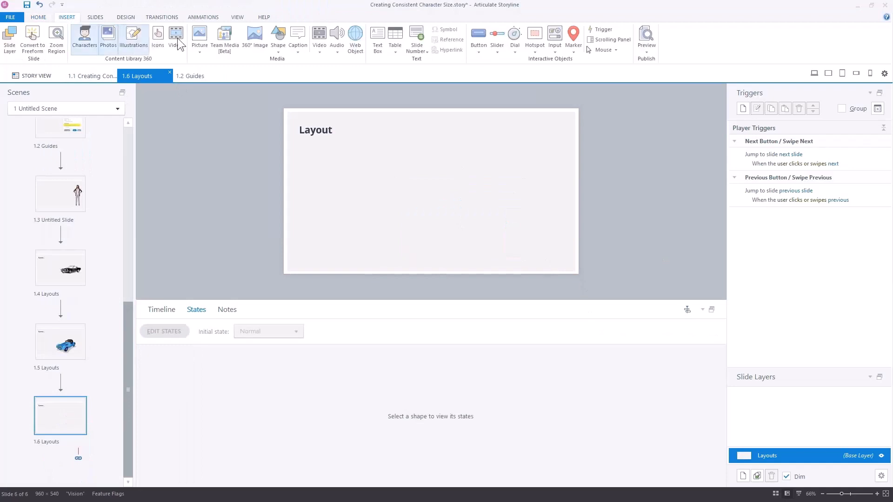
{"action": "left_click", "coordinate": [131, 37]}
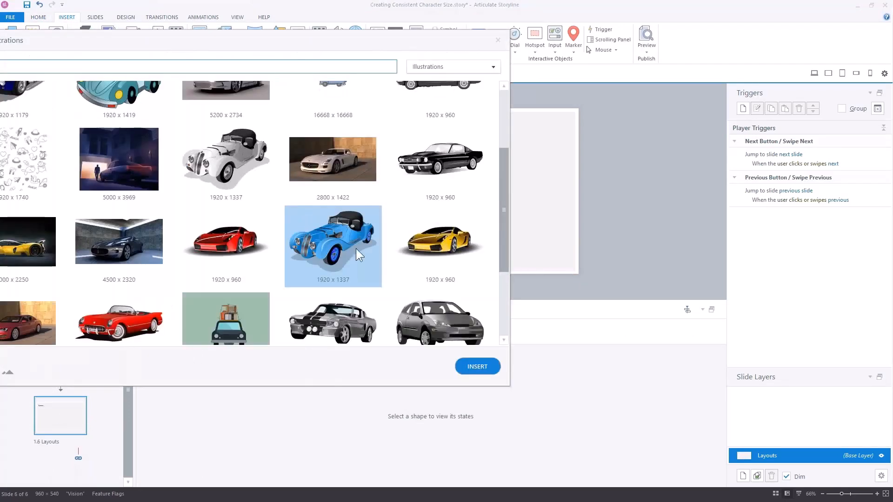
{"action": "scroll", "coordinate": [358, 255], "scroll_direction": "down", "scroll_amount": 3}
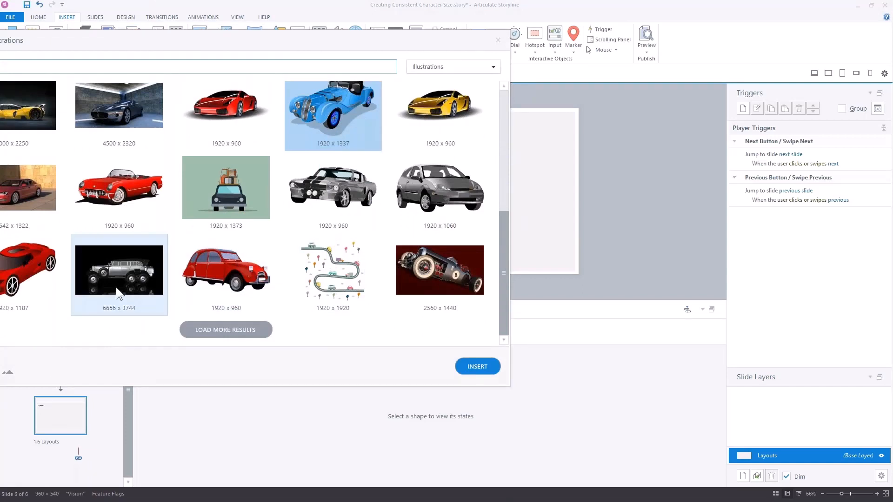
{"action": "left_click", "coordinate": [23, 261]}
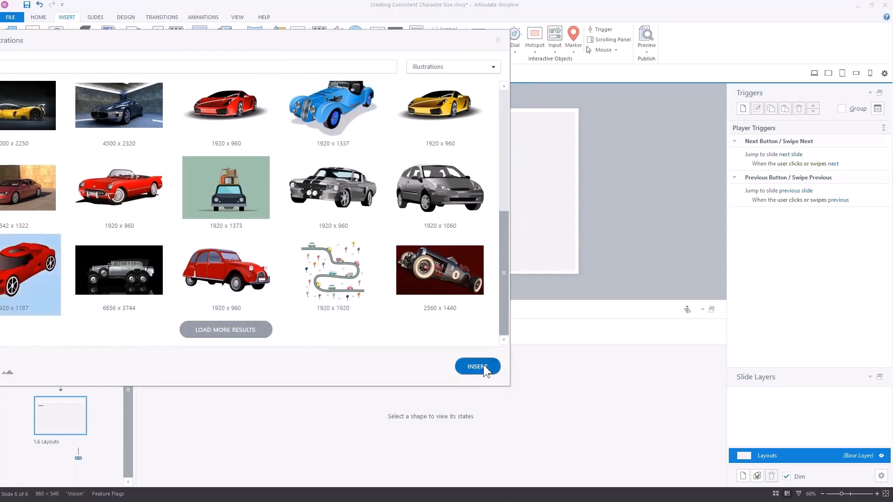
{"action": "left_click", "coordinate": [478, 367]}
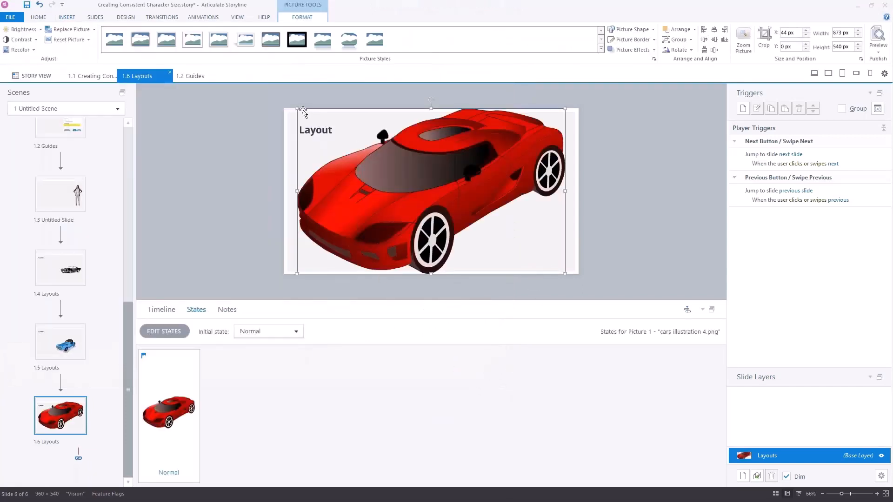
{"action": "left_click_drag", "start_coordinate": [298, 109], "coordinate": [451, 203]}
{"action": "left_click_drag", "start_coordinate": [489, 230], "coordinate": [433, 179]}
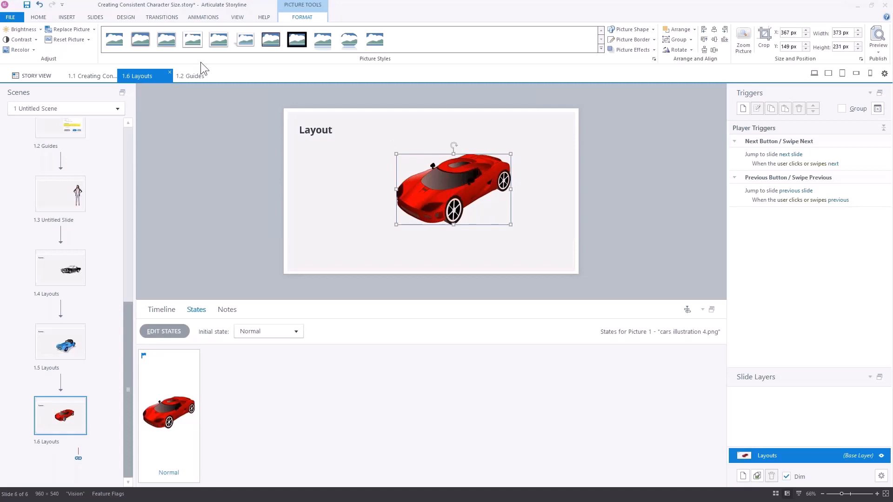
Examine the Character layout and its car picture in the slide master, and return to slide 1.4.
{"action": "left_click", "coordinate": [238, 17]}
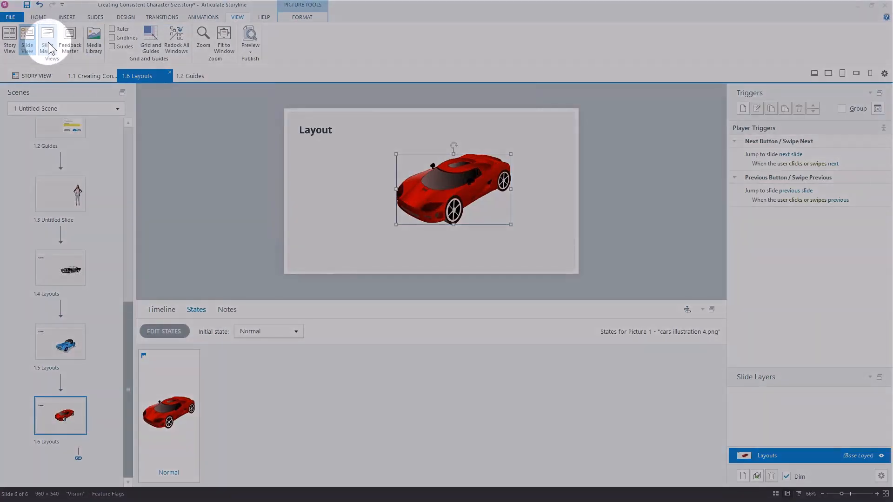
{"action": "left_click", "coordinate": [49, 47]}
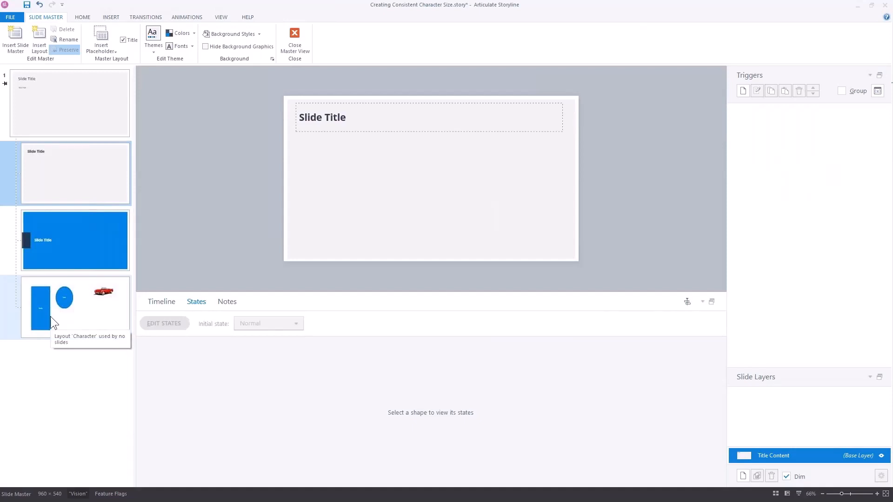
{"action": "left_click", "coordinate": [86, 310]}
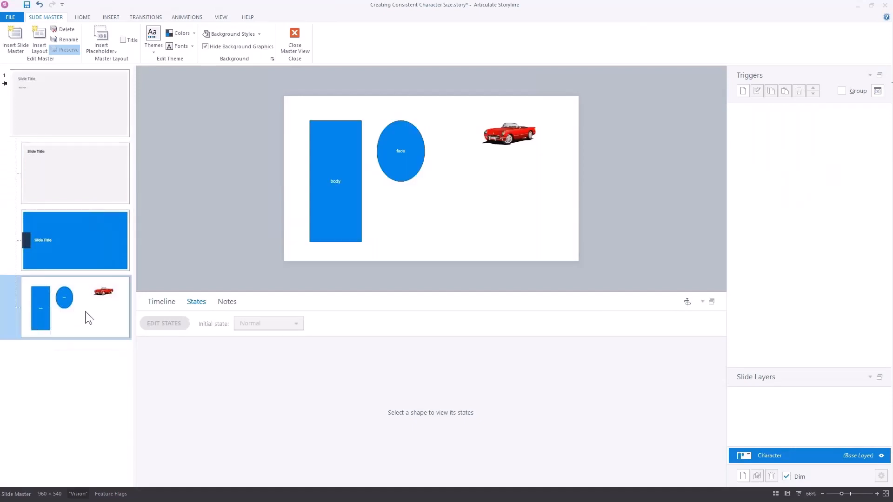
{"action": "left_click", "coordinate": [495, 136]}
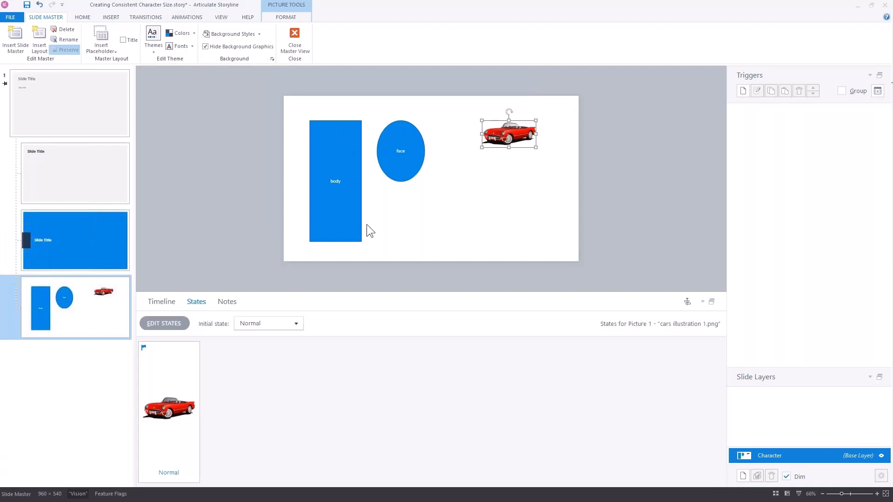
{"action": "left_click", "coordinate": [292, 37]}
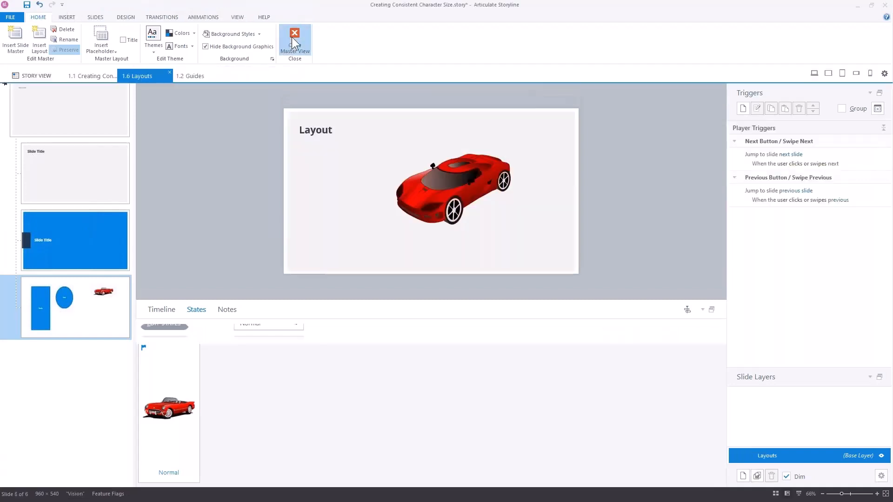
{"action": "left_click", "coordinate": [60, 268]}
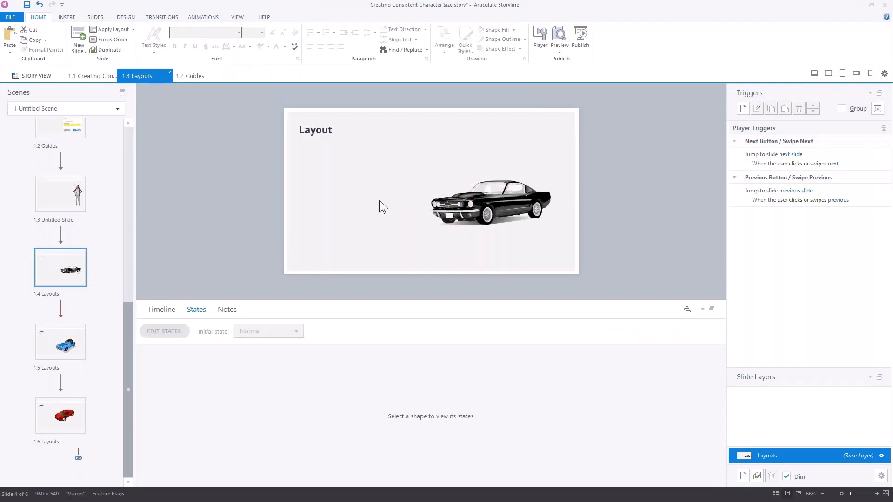
Match slide 1.4's black car to the red car's size and position on the Character layout, and return the slide to Title Content.
{"action": "left_click", "coordinate": [132, 29]}
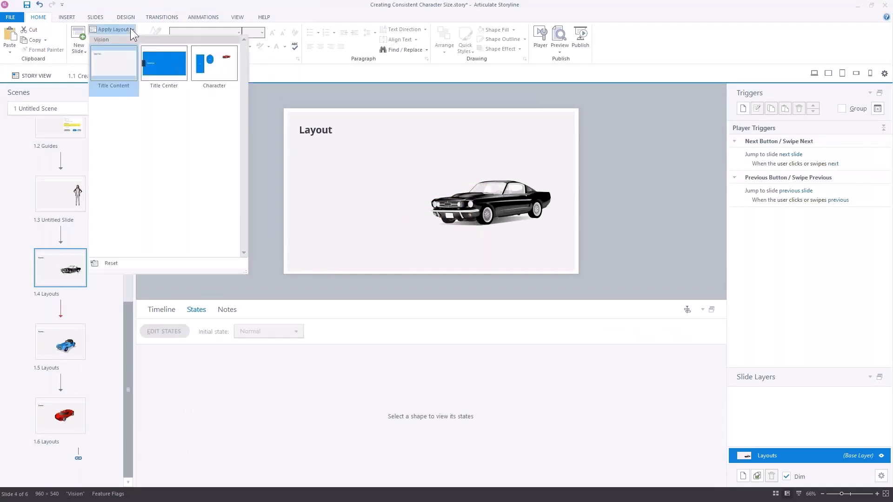
{"action": "left_click", "coordinate": [211, 68]}
{"action": "left_click", "coordinate": [462, 215]}
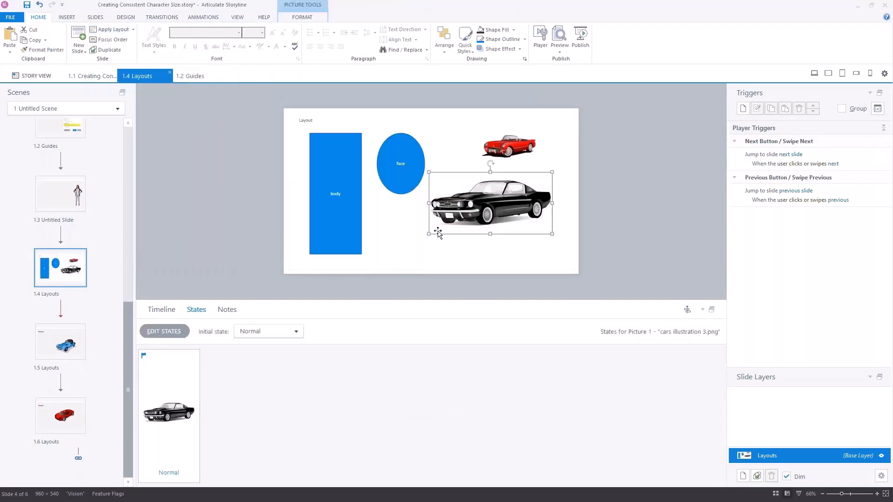
{"action": "left_click_drag", "start_coordinate": [428, 234], "coordinate": [492, 202]}
{"action": "left_click_drag", "start_coordinate": [499, 146], "coordinate": [501, 146]}
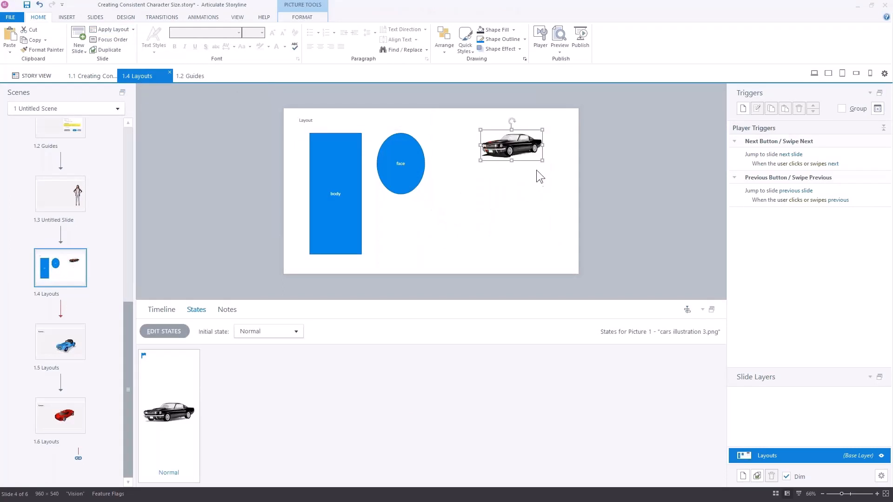
{"action": "left_click", "coordinate": [132, 31]}
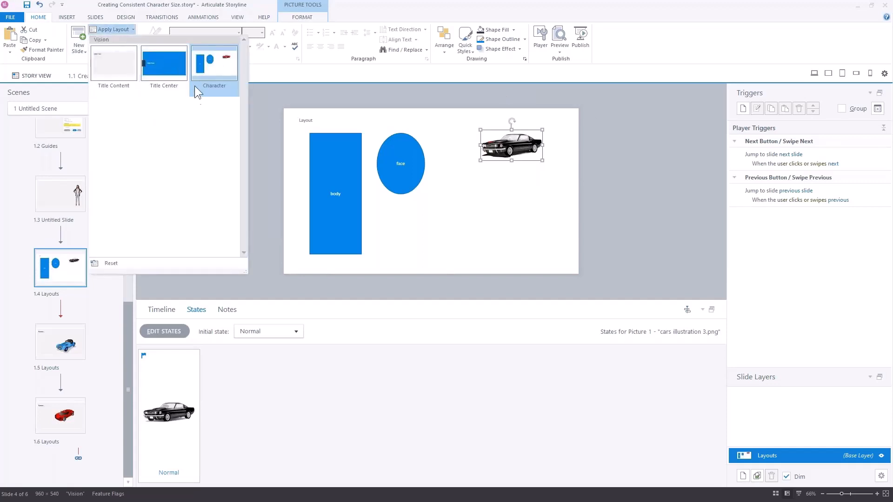
{"action": "left_click", "coordinate": [113, 71]}
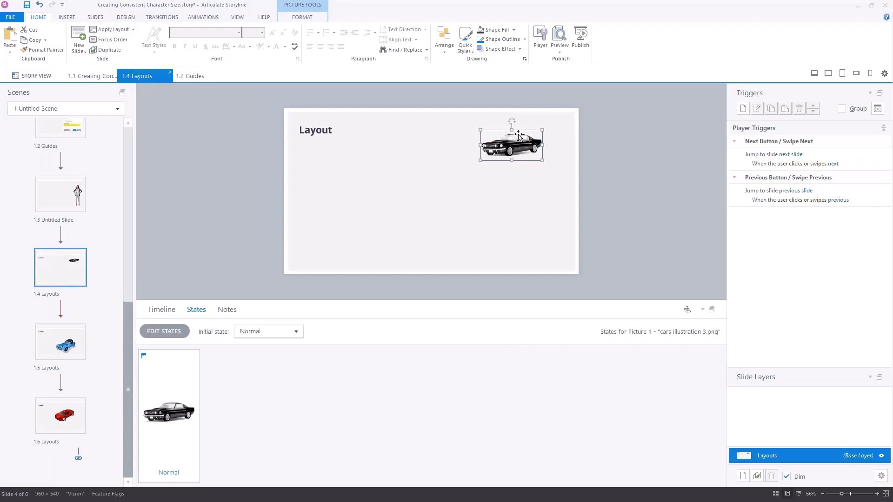
Shrink and slightly tilt slide 1.5's blue car over the Character layout's red car, and return the slide to Title Content.
{"action": "left_click", "coordinate": [60, 342]}
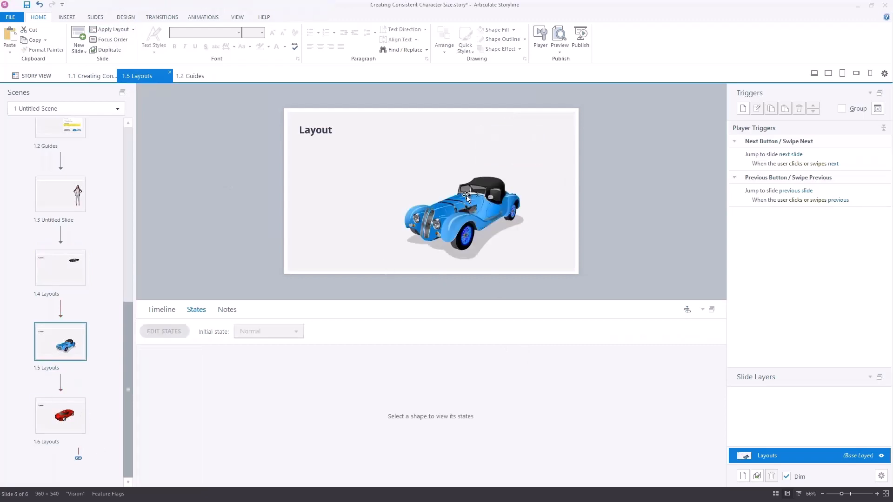
{"action": "left_click", "coordinate": [131, 29]}
{"action": "left_click", "coordinate": [212, 72]}
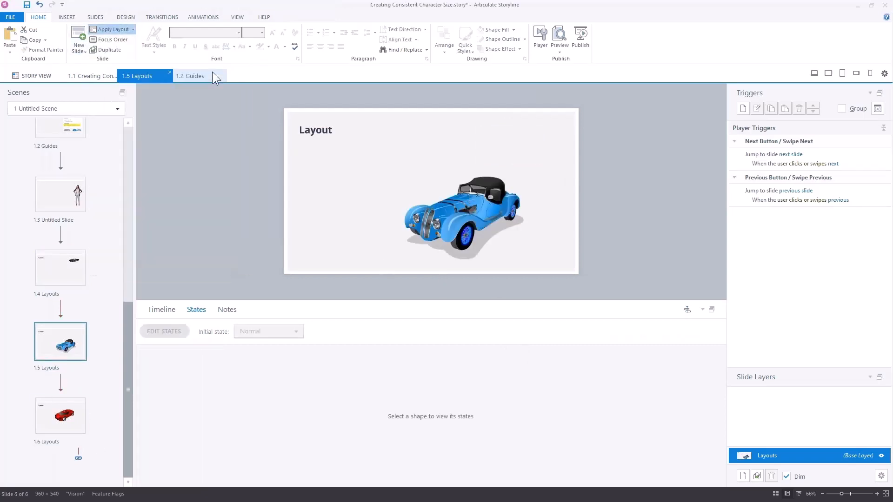
{"action": "left_click", "coordinate": [439, 227]}
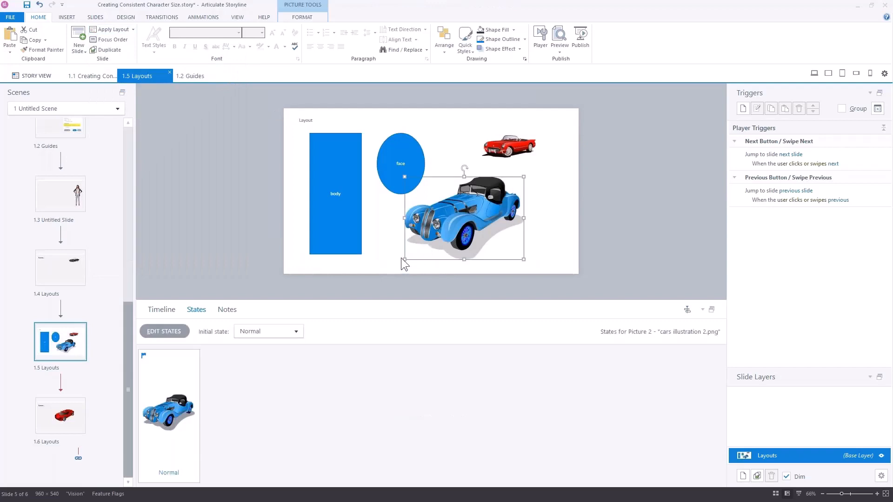
{"action": "left_click_drag", "start_coordinate": [403, 262], "coordinate": [515, 116]}
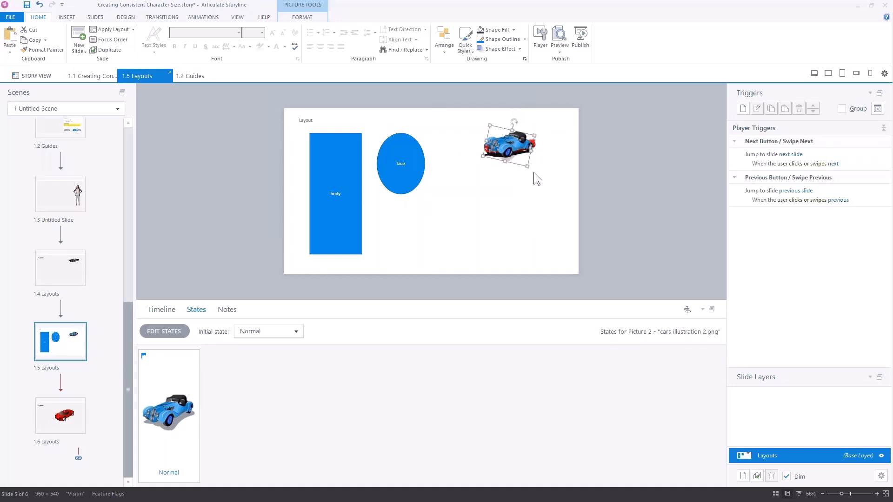
{"action": "left_click_drag", "start_coordinate": [504, 149], "coordinate": [508, 153]}
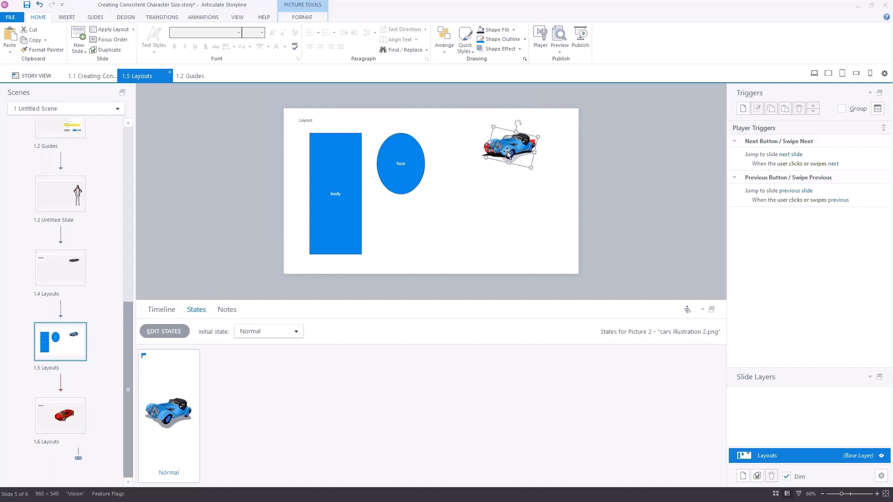
{"action": "left_click", "coordinate": [132, 29]}
{"action": "left_click", "coordinate": [214, 77]}
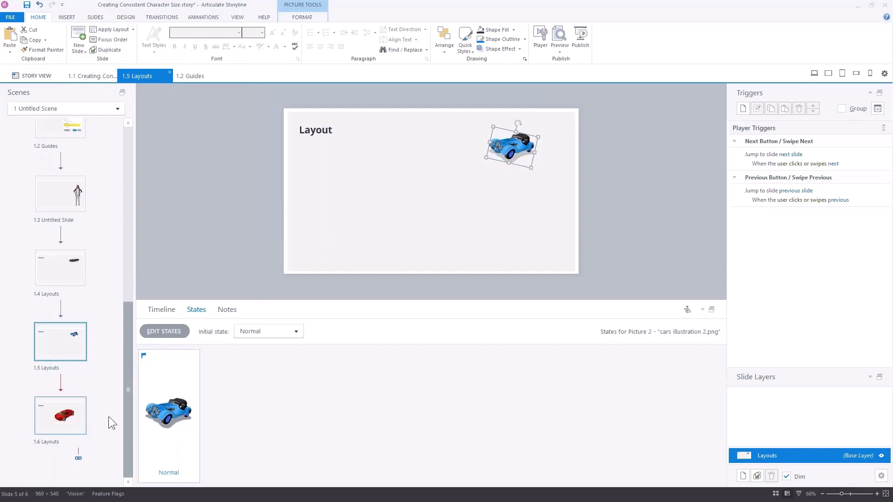
Delete the red sports car from slide 1.6.
{"action": "left_click", "coordinate": [69, 419]}
{"action": "left_click", "coordinate": [450, 175]}
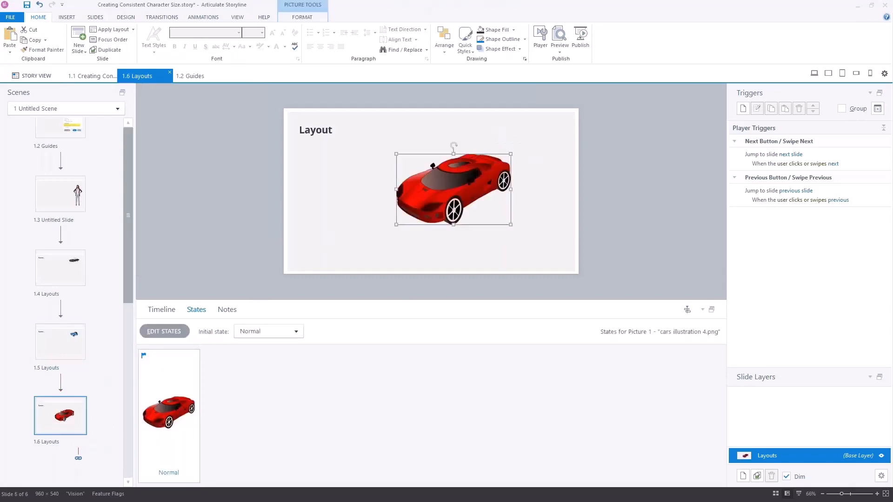
{"action": "key", "text": "Delete"}
Insert the Sarah - Business Casual character on slide 1.6 in the standing pose with one hand on her forehead.
{"action": "left_click", "coordinate": [68, 17]}
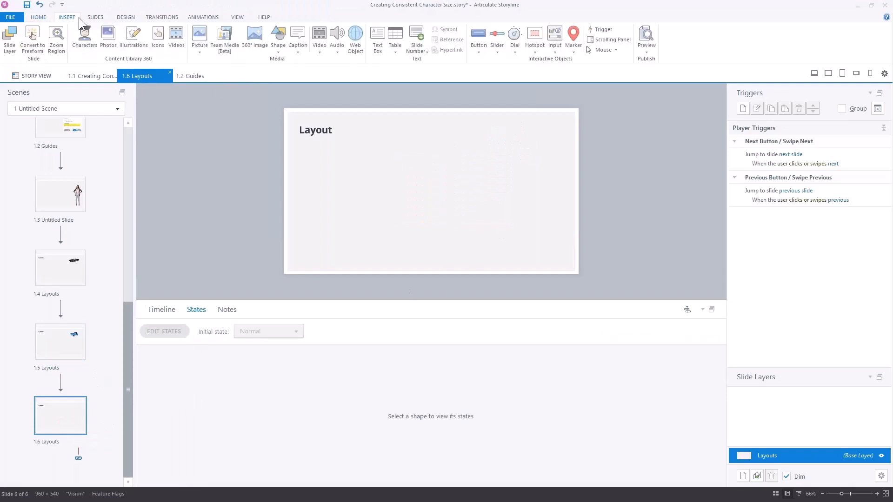
{"action": "left_click", "coordinate": [88, 37]}
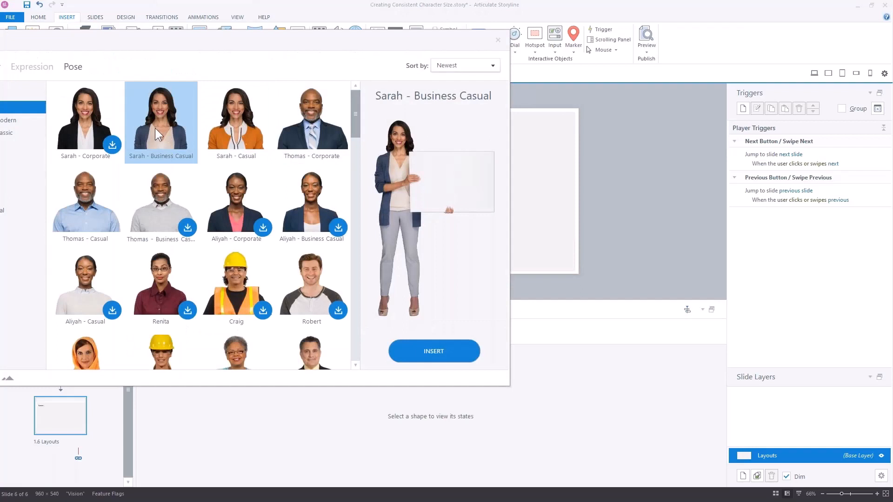
{"action": "left_click", "coordinate": [75, 67]}
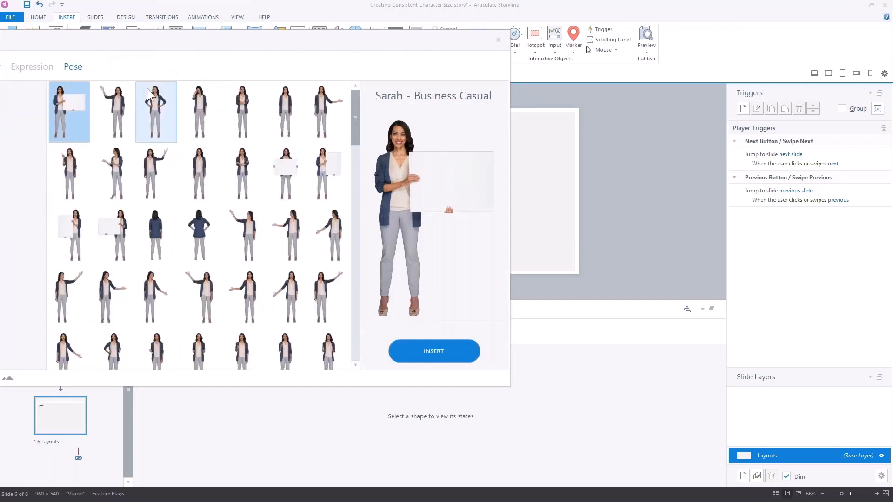
{"action": "left_click", "coordinate": [202, 105]}
{"action": "left_click", "coordinate": [447, 353]}
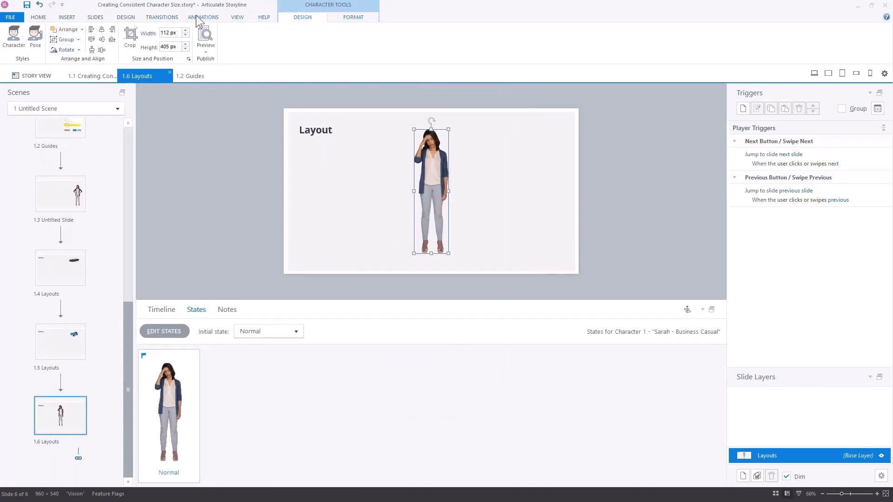
Apply the Character layout to slide 1.6 and move the character onto the blue body rectangle.
{"action": "left_click", "coordinate": [45, 19]}
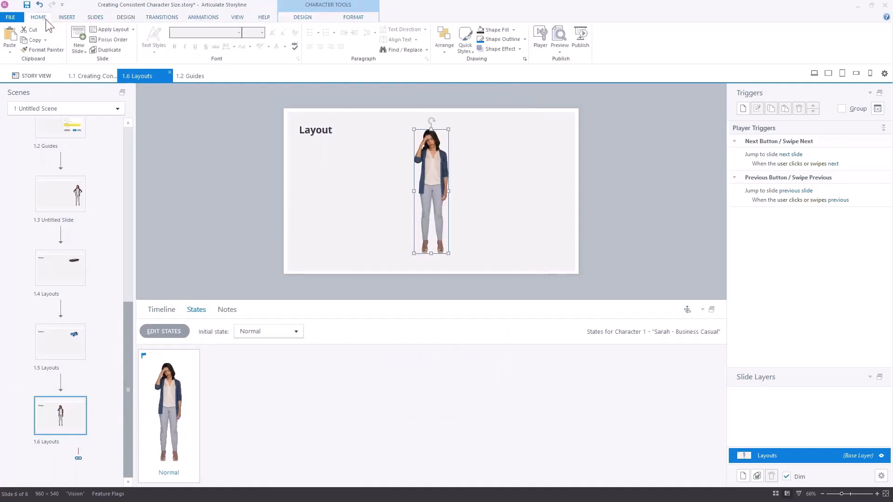
{"action": "left_click", "coordinate": [135, 29]}
{"action": "left_click", "coordinate": [176, 66]}
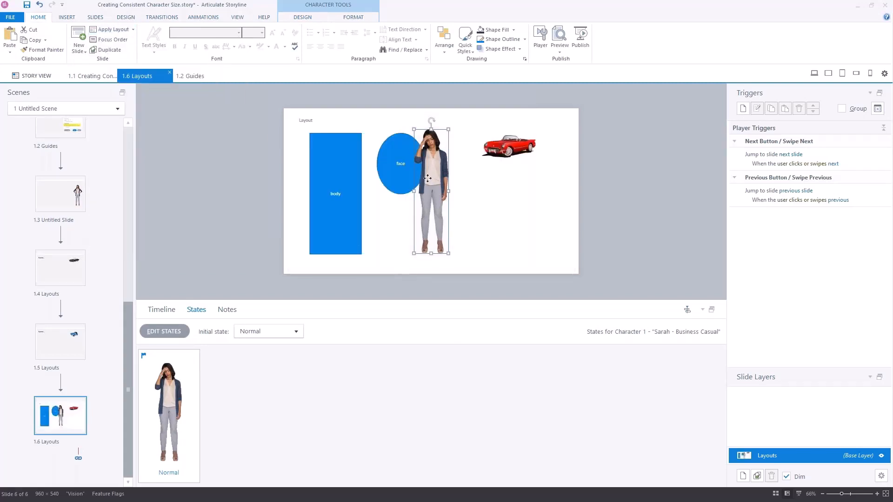
{"action": "left_click_drag", "start_coordinate": [427, 179], "coordinate": [332, 178]}
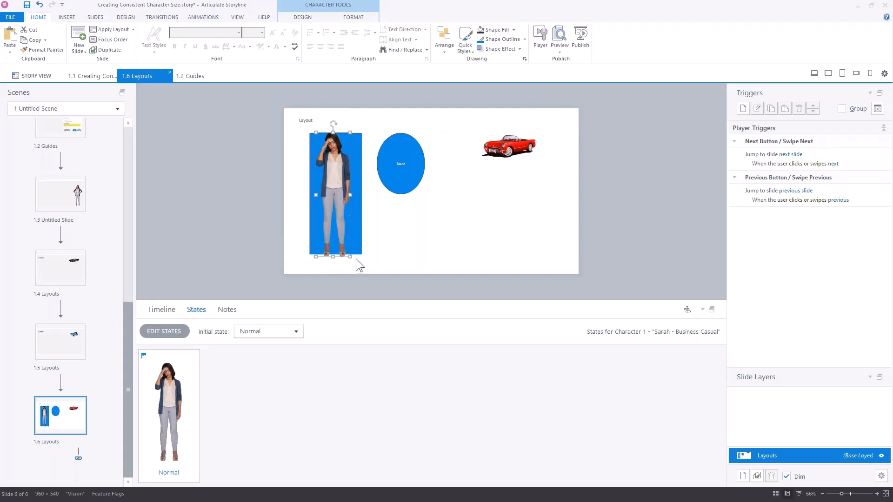
Enlarge the character on slide 1.6 and place her face over the layout's face oval.
{"action": "left_click_drag", "start_coordinate": [353, 258], "coordinate": [560, 441]}
{"action": "left_click_drag", "start_coordinate": [408, 133], "coordinate": [522, 51]}
{"action": "left_click_drag", "start_coordinate": [375, 137], "coordinate": [412, 221]}
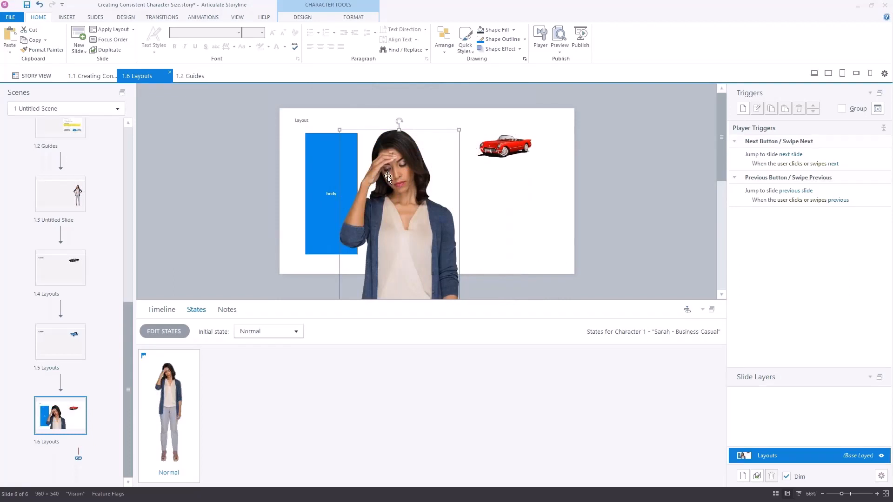